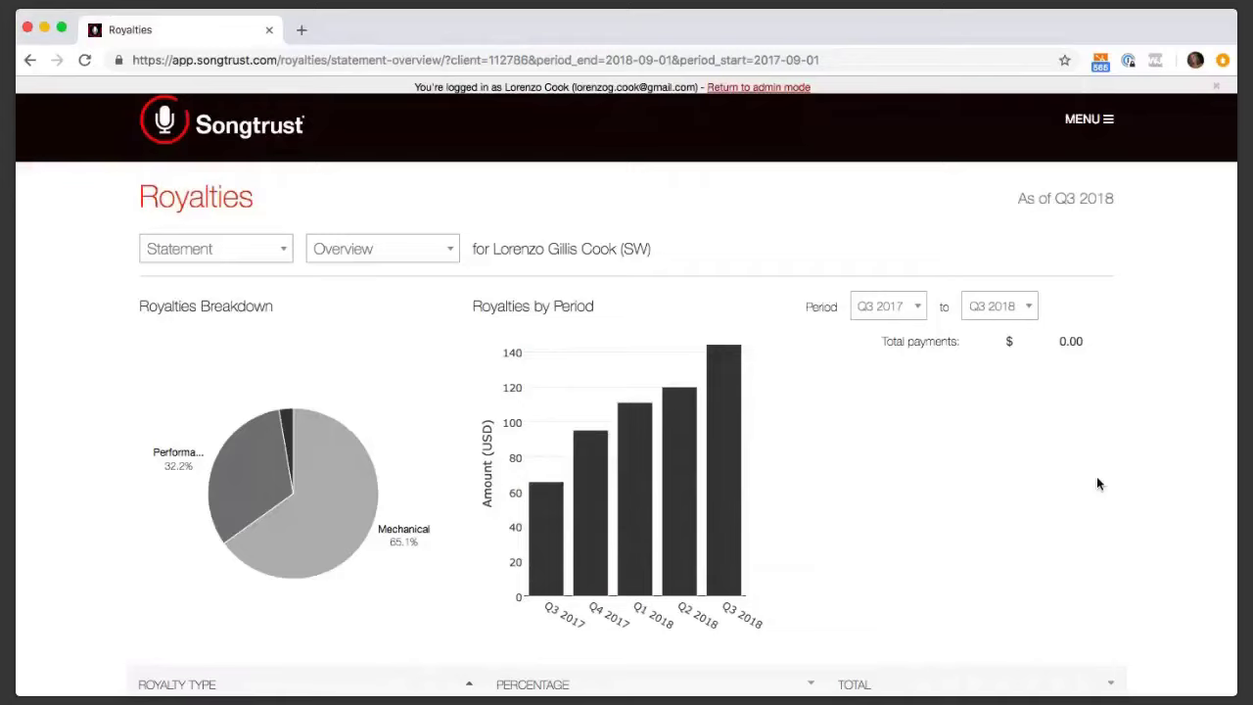
Step: Look through the available royalty views and the statement detail levels without changing either selection
click(217, 251)
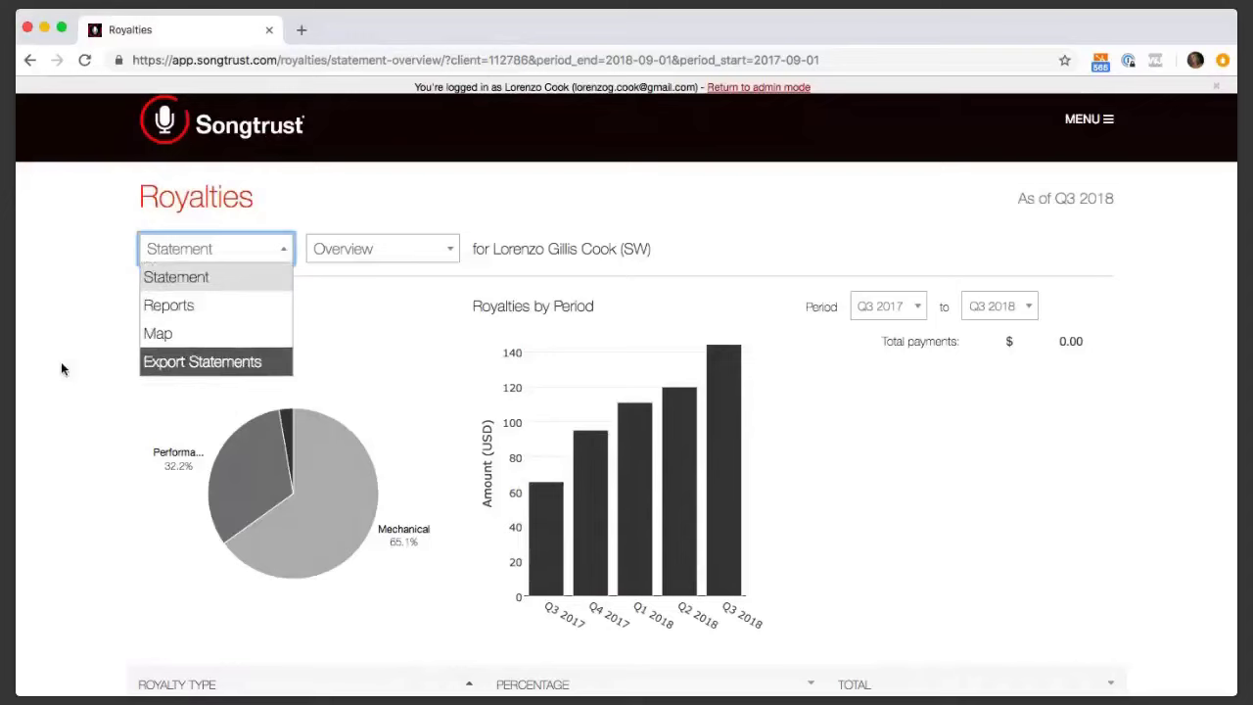
click(686, 212)
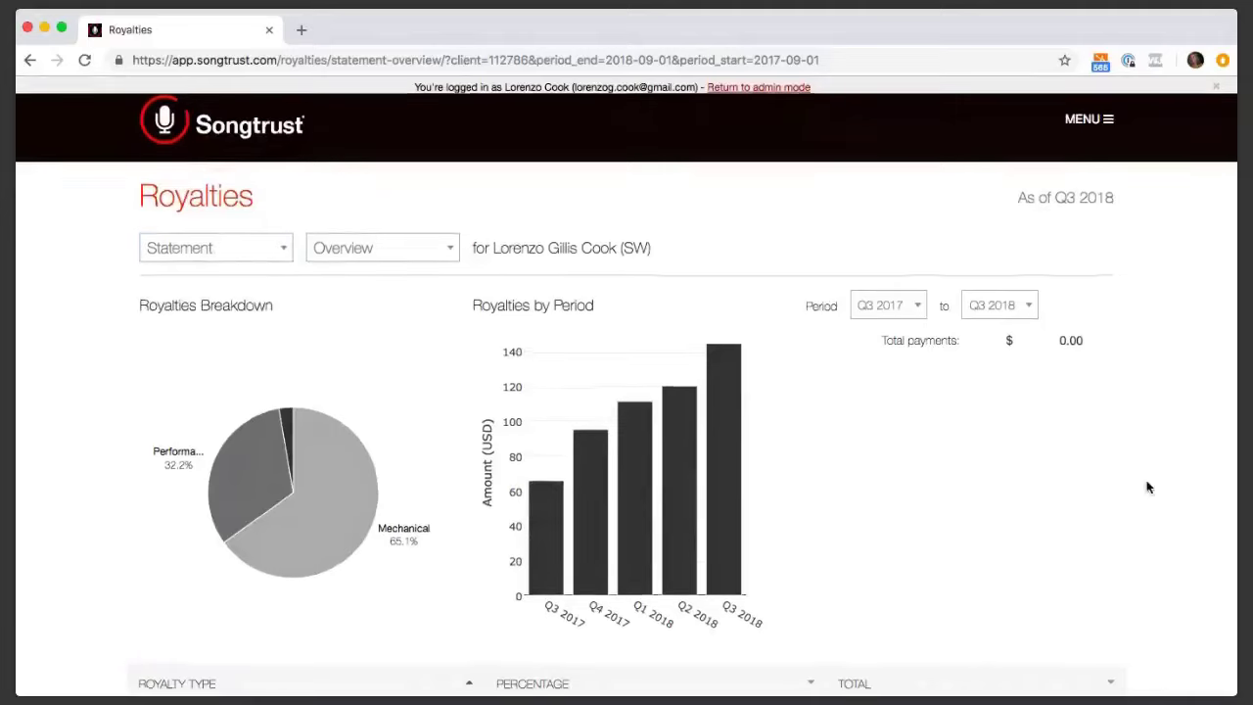
scroll(1148, 487, down, 1)
click(352, 238)
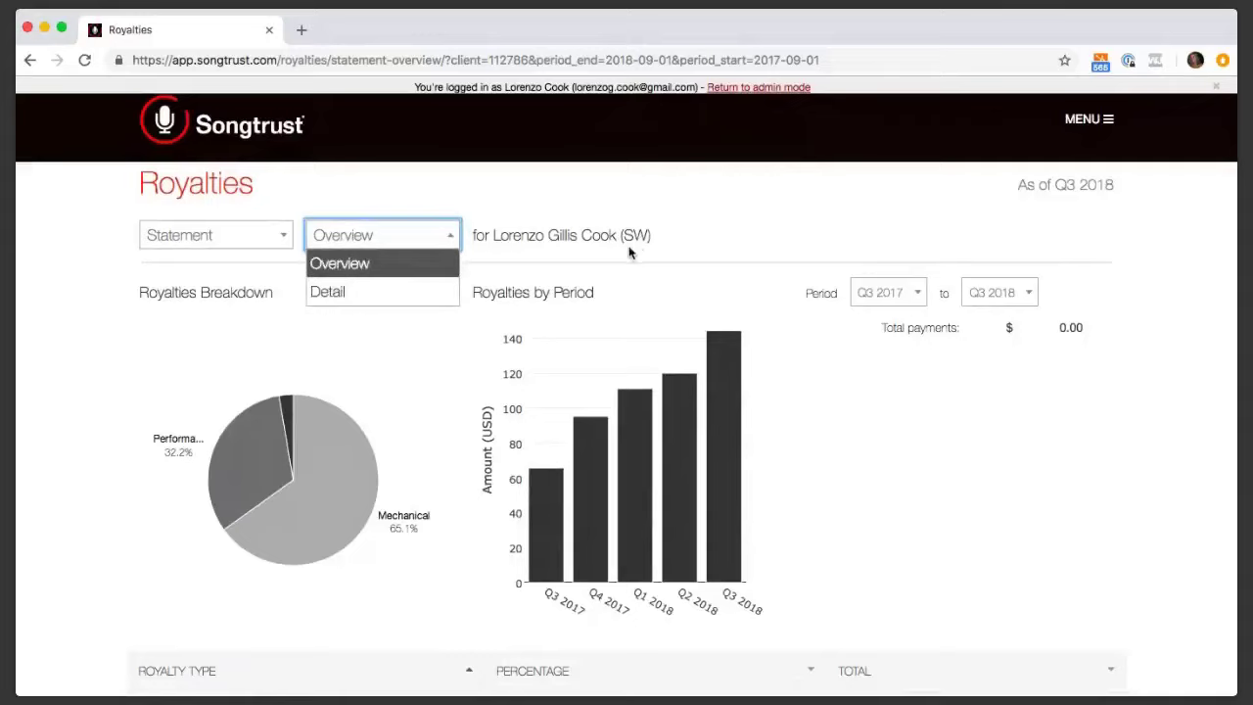
click(679, 236)
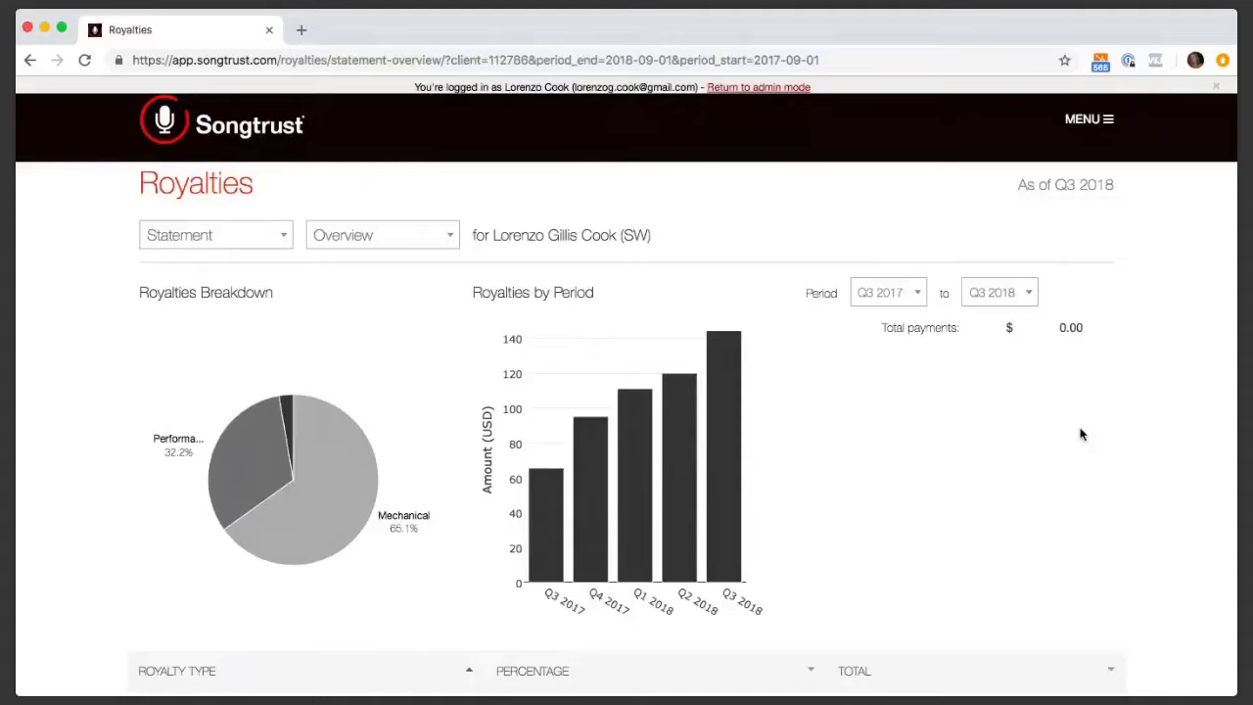
Step: Examine the statement overview's royalties breakdown, royalties by period, start-period choices and totals per royalty type
scroll(1145, 496, down, 2)
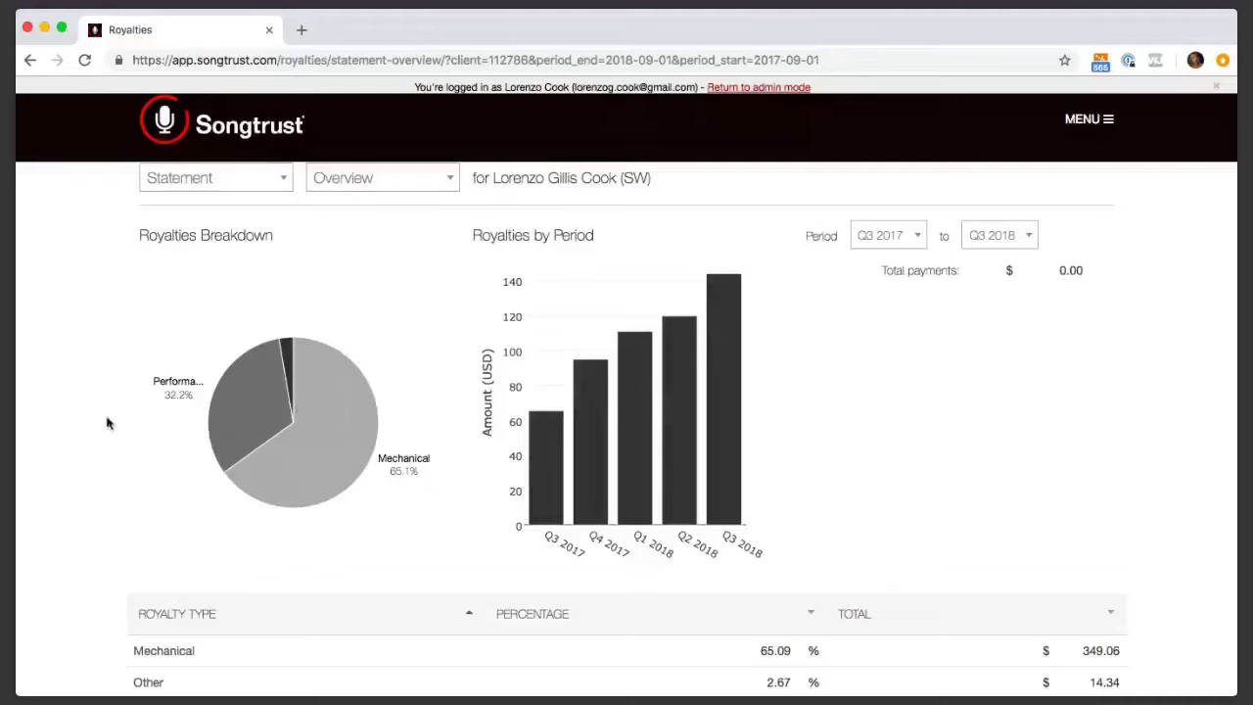
scroll(97, 436, up, 1)
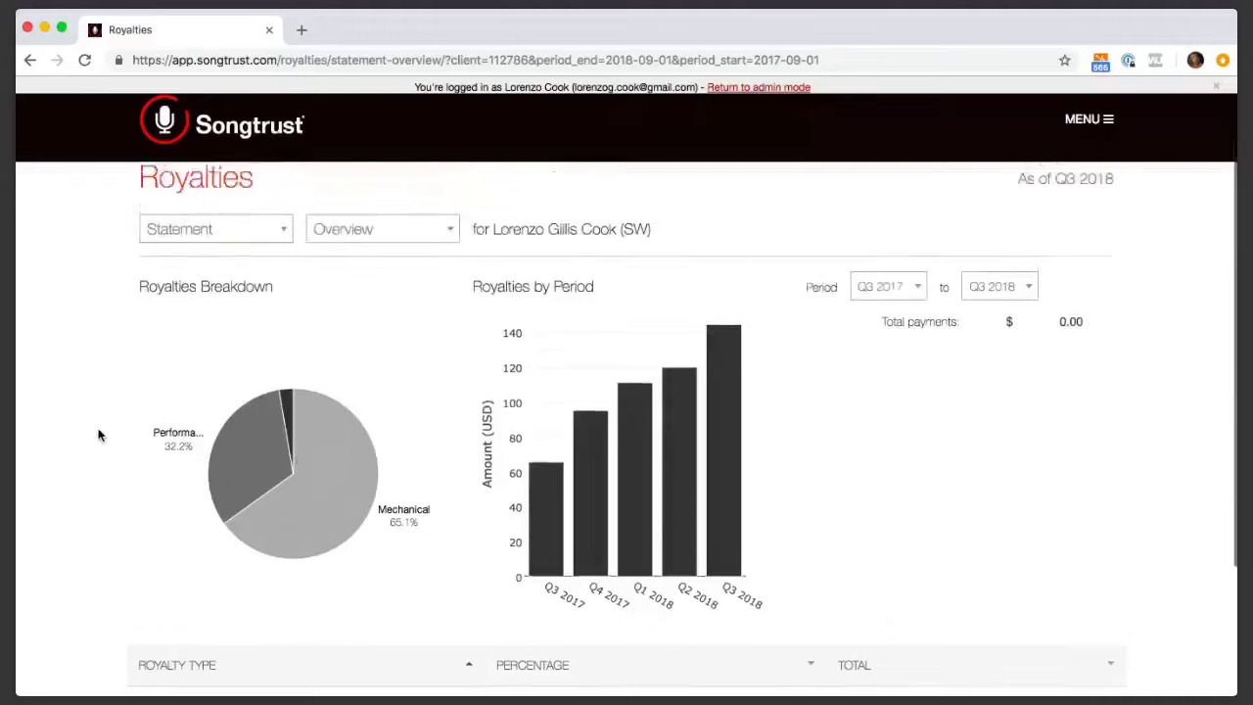
scroll(98, 436, down, 3)
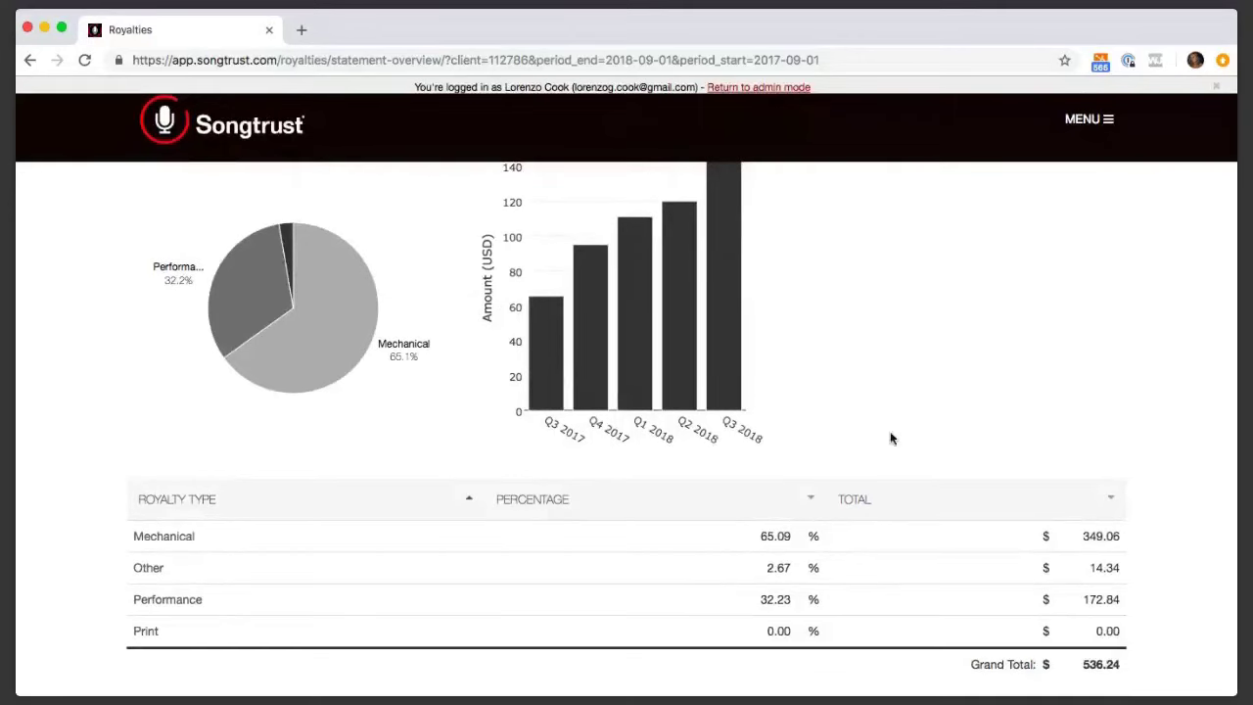
scroll(891, 438, up, 2)
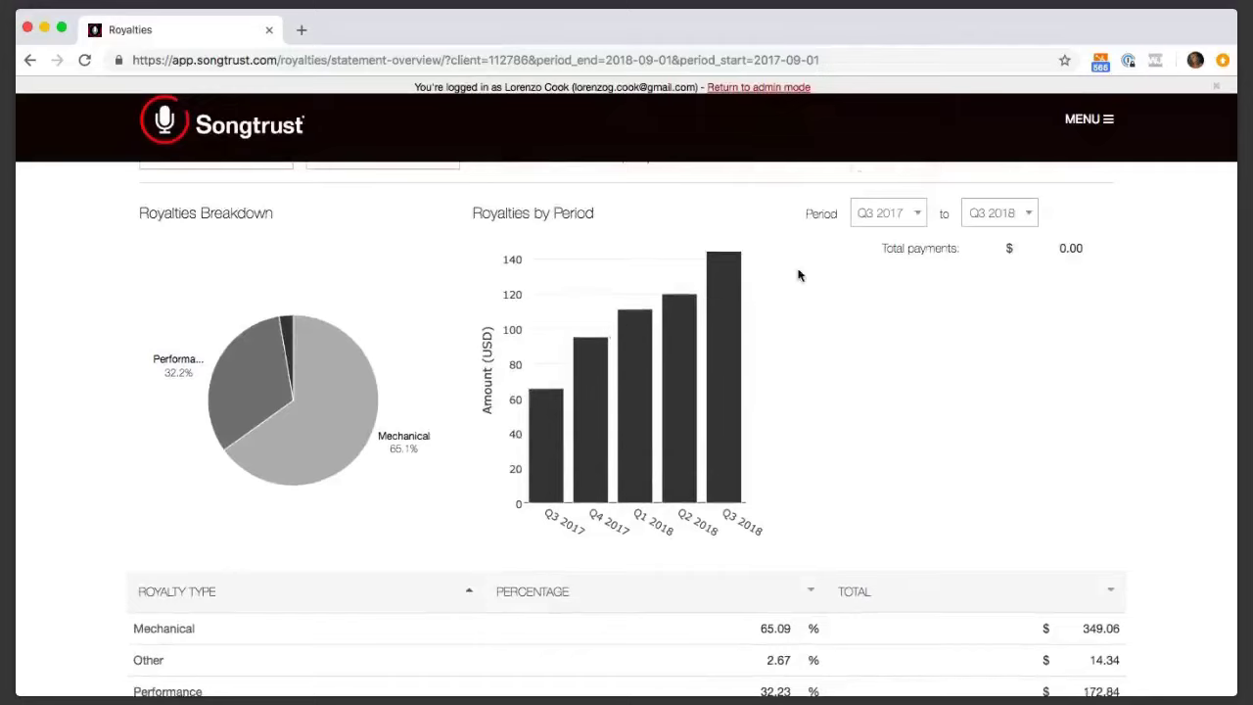
click(862, 224)
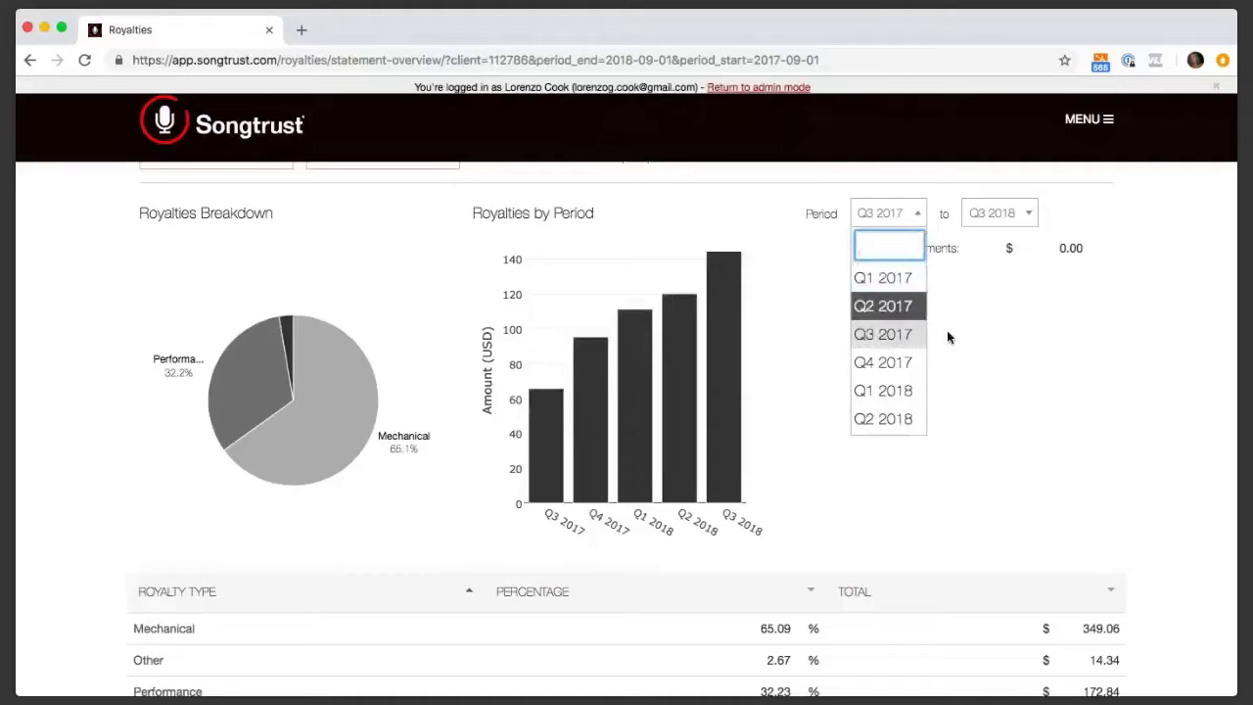
click(786, 493)
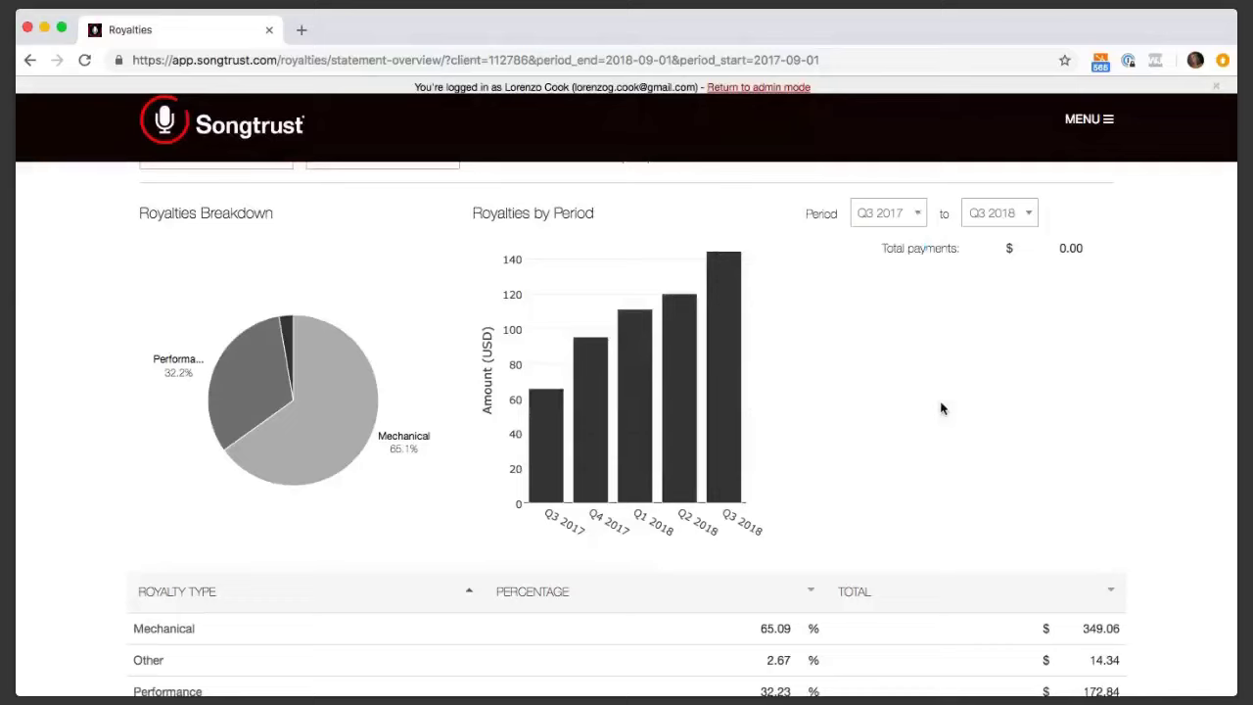
scroll(1041, 423, up, 1)
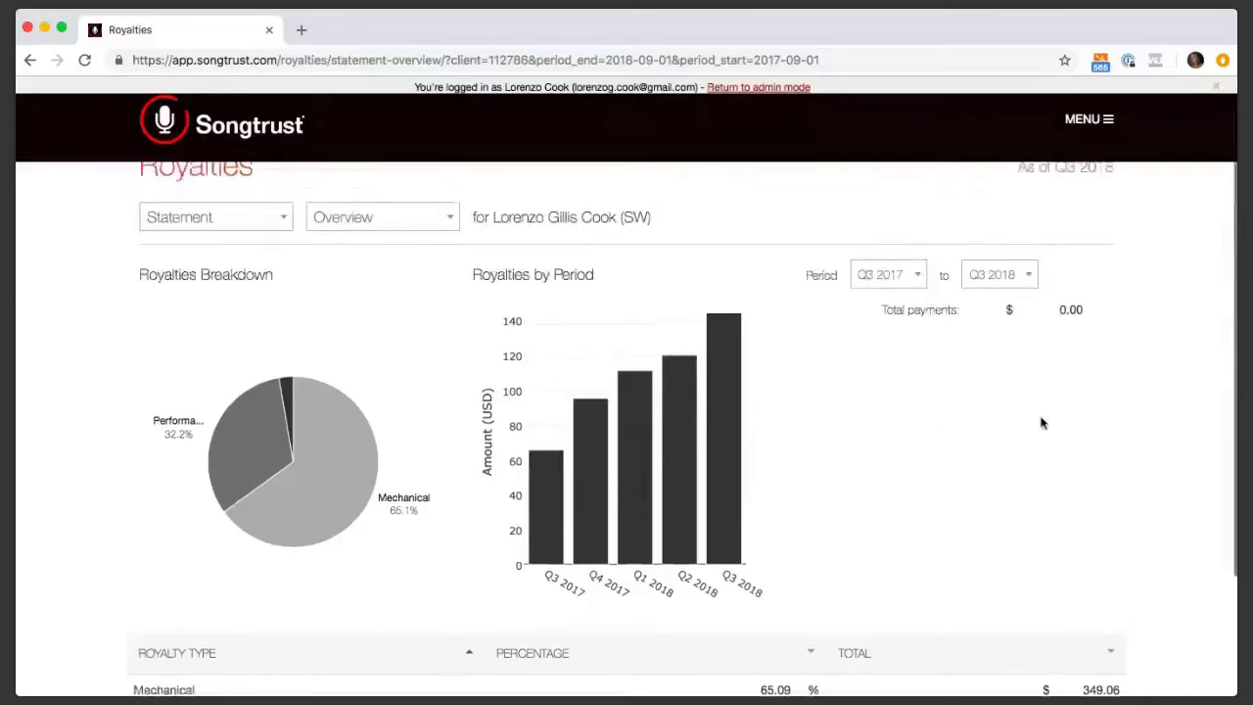
scroll(1042, 423, down, 3)
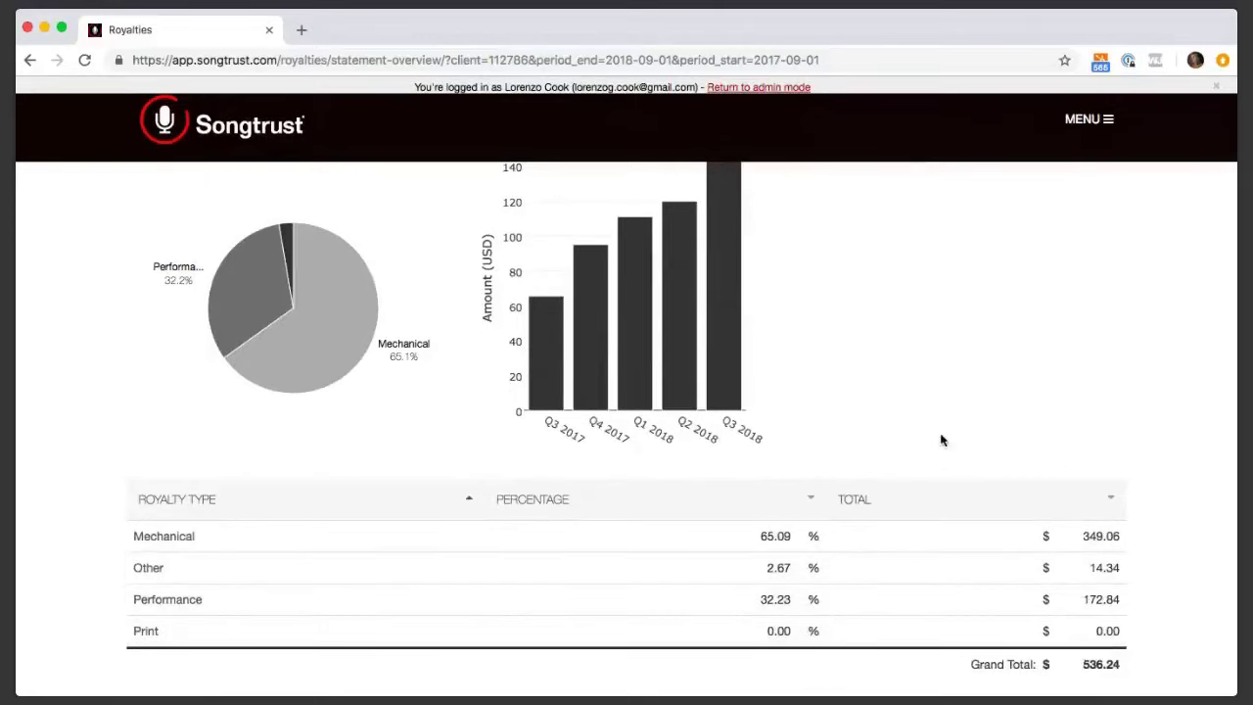
Step: Switch the royalty statement to the Detail view for the period Q3 2017 to Q1 2019
scroll(940, 440, up, 2)
scroll(939, 439, left, 5)
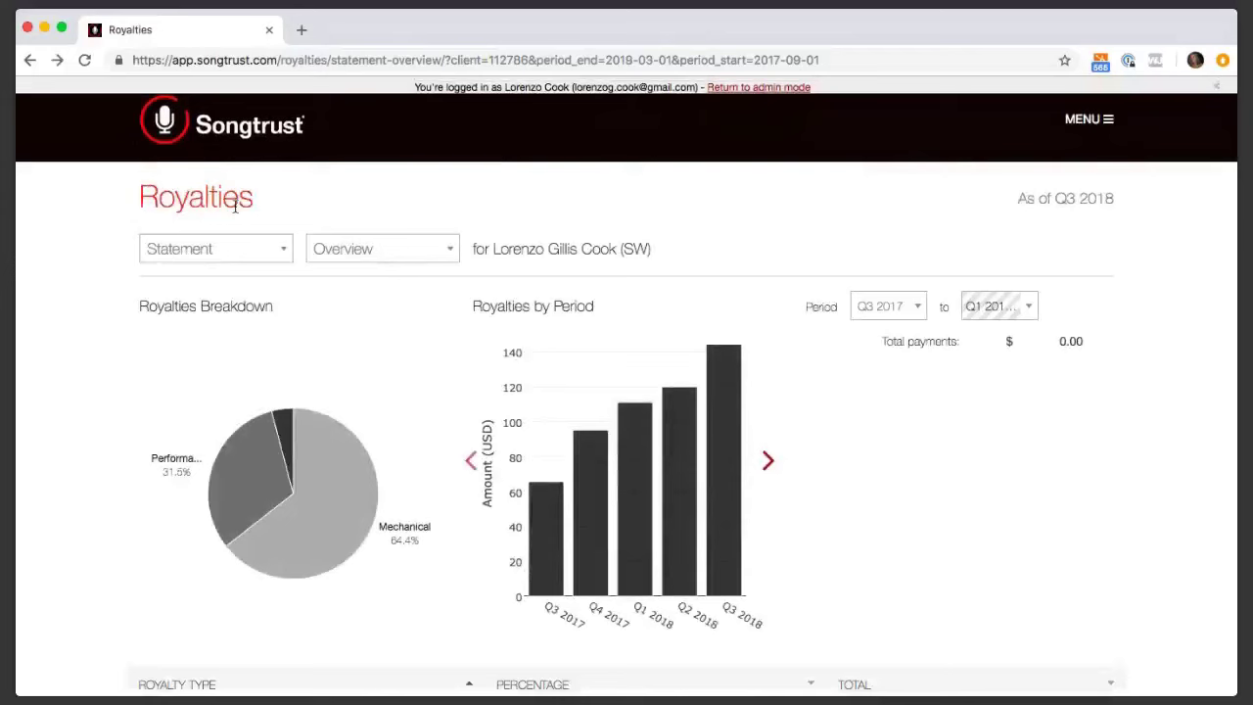
scroll(235, 205, right, 5)
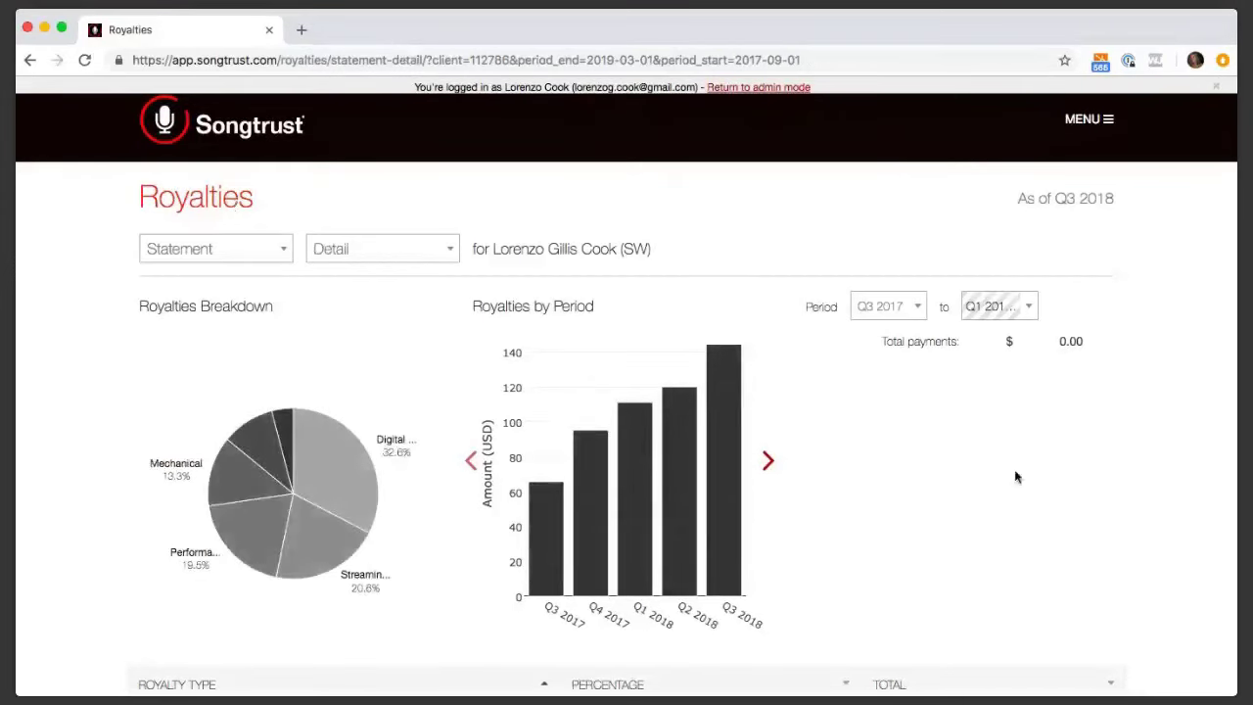
Step: Examine the detailed statement's breakdown chart and the percentages and totals for each royalty type
scroll(67, 561, up, 1)
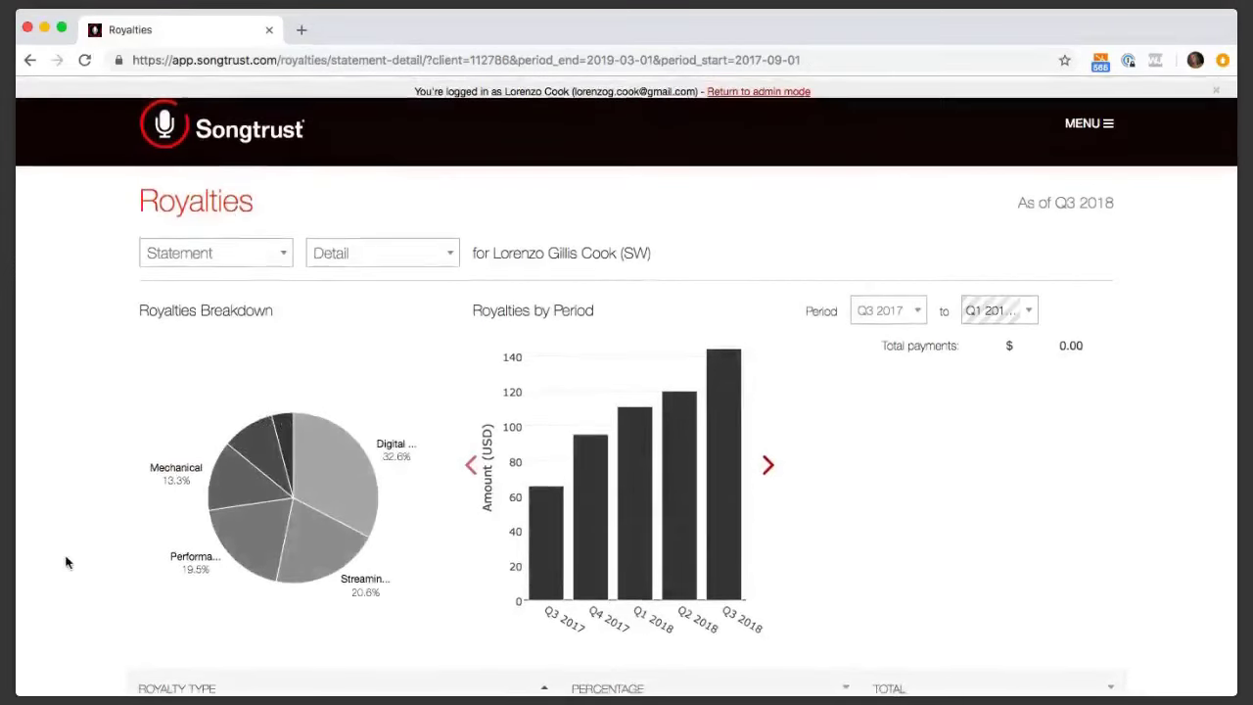
scroll(66, 562, down, 3)
scroll(67, 562, left, 2)
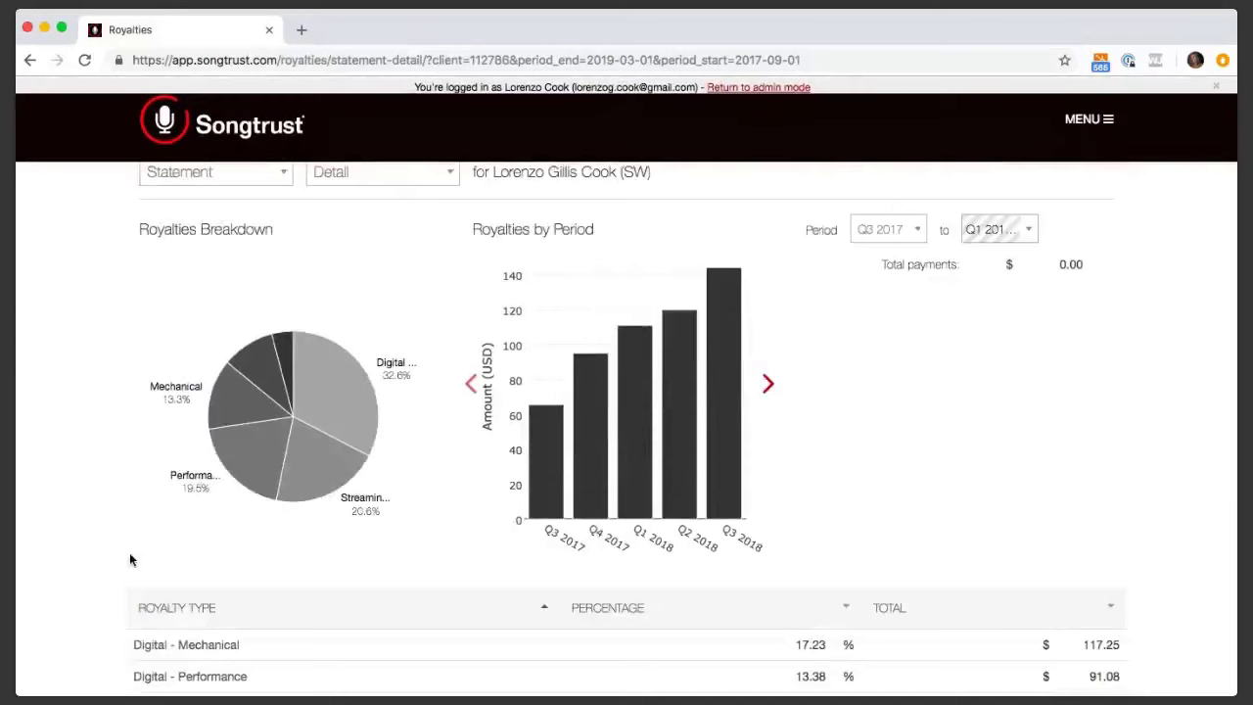
scroll(129, 559, down, 3)
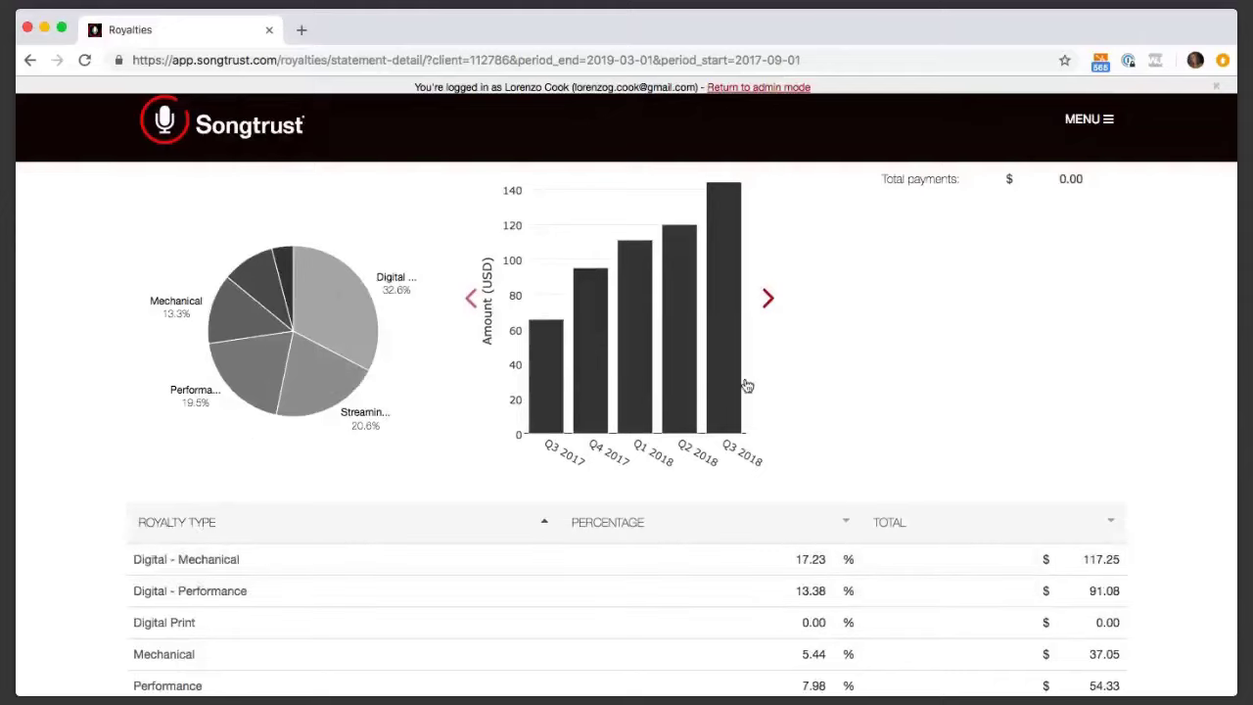
scroll(926, 384, up, 1)
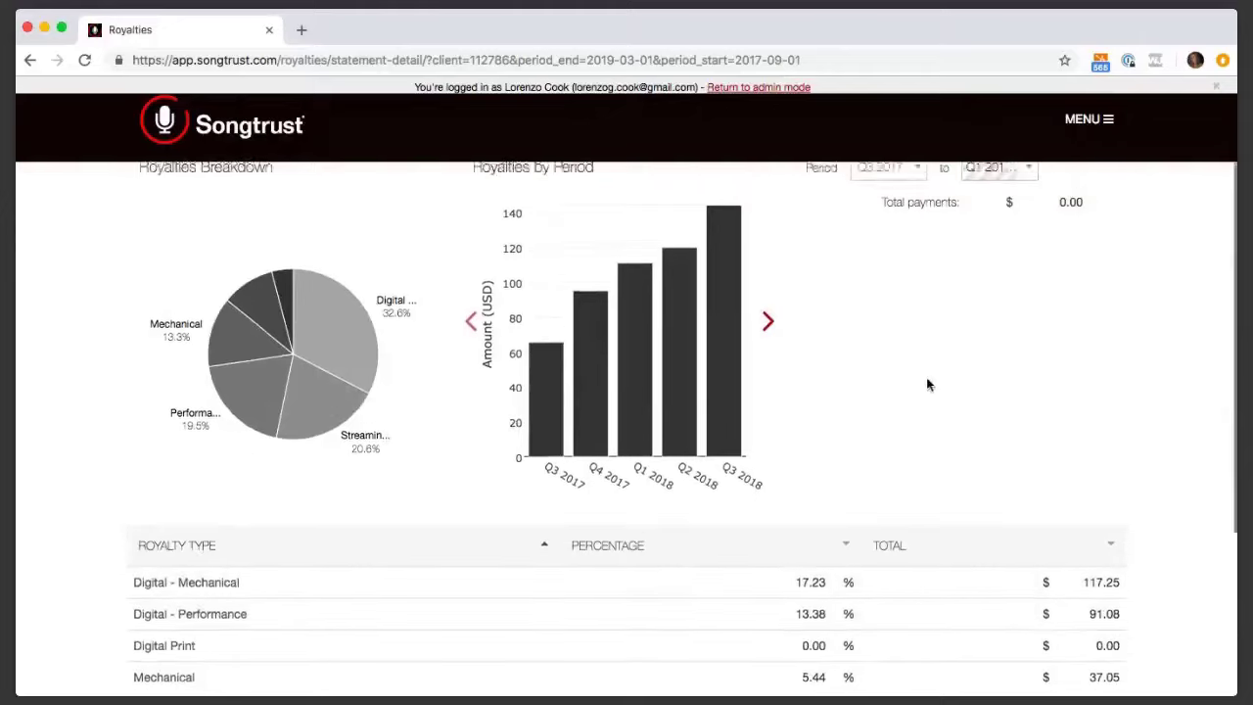
scroll(926, 384, down, 3)
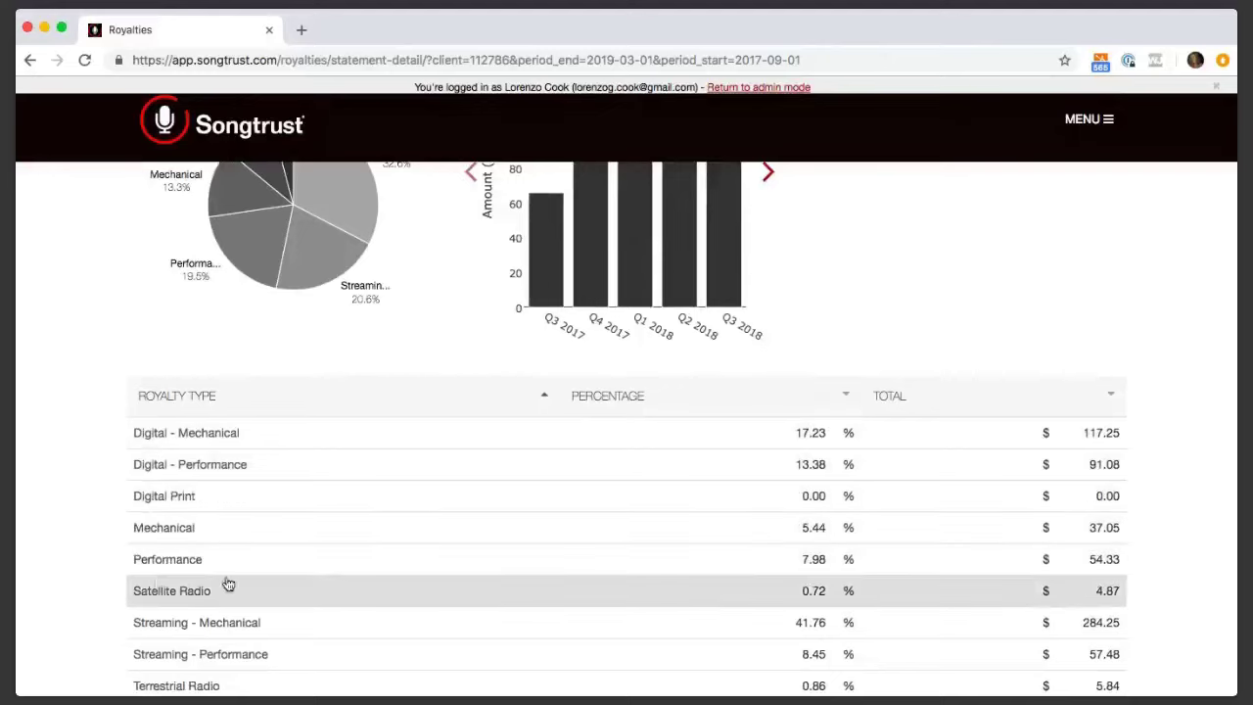
scroll(252, 580, down, 2)
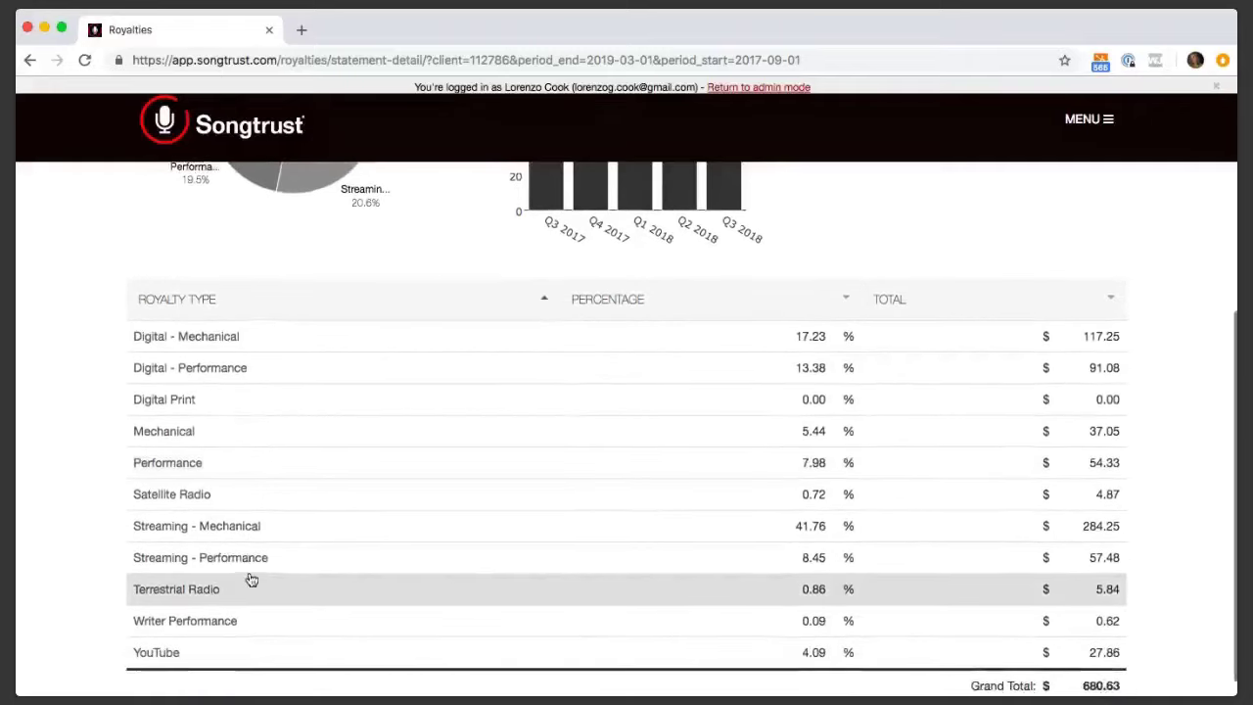
scroll(251, 579, up, 3)
scroll(252, 580, up, 1)
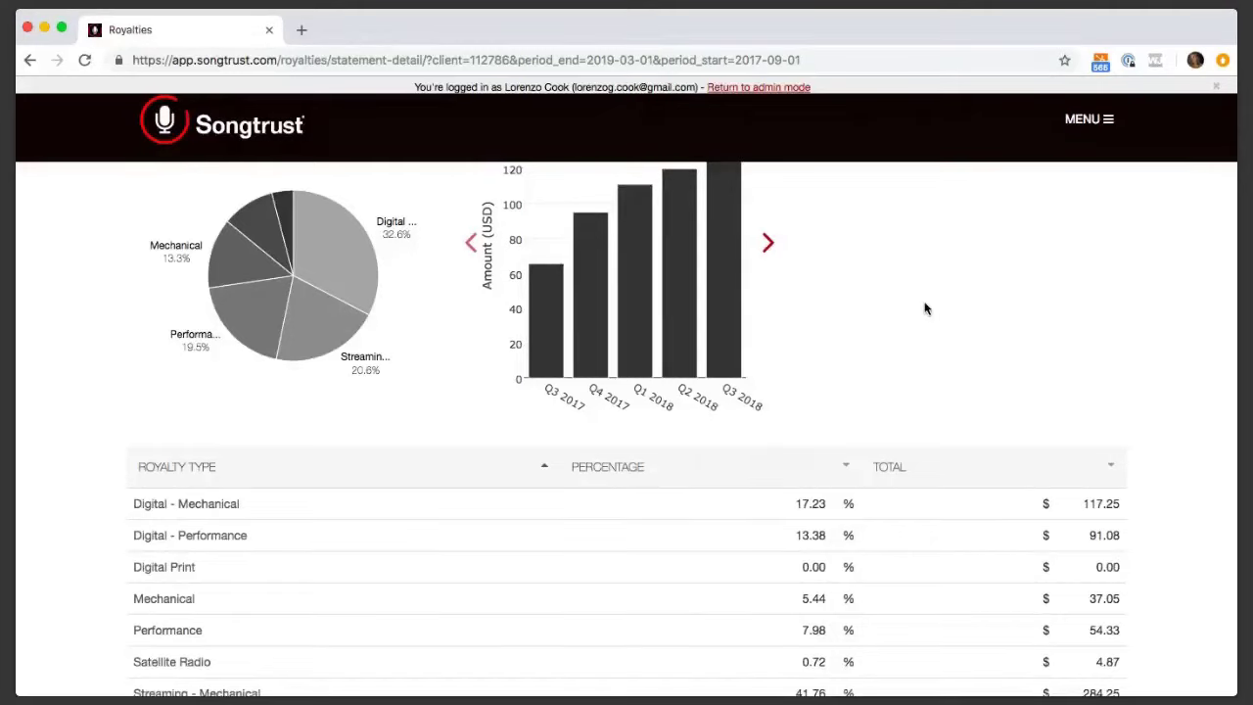
Step: Switch the royalties page from Statement to Reports
scroll(925, 308, up, 3)
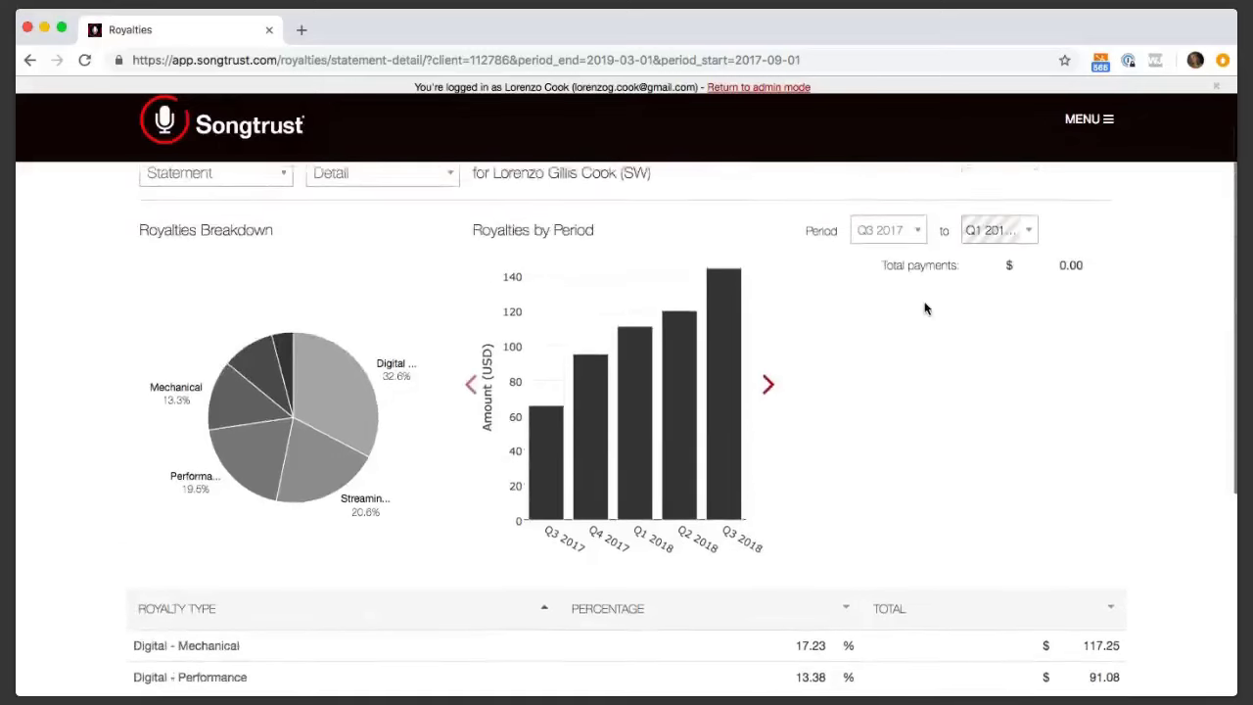
click(236, 189)
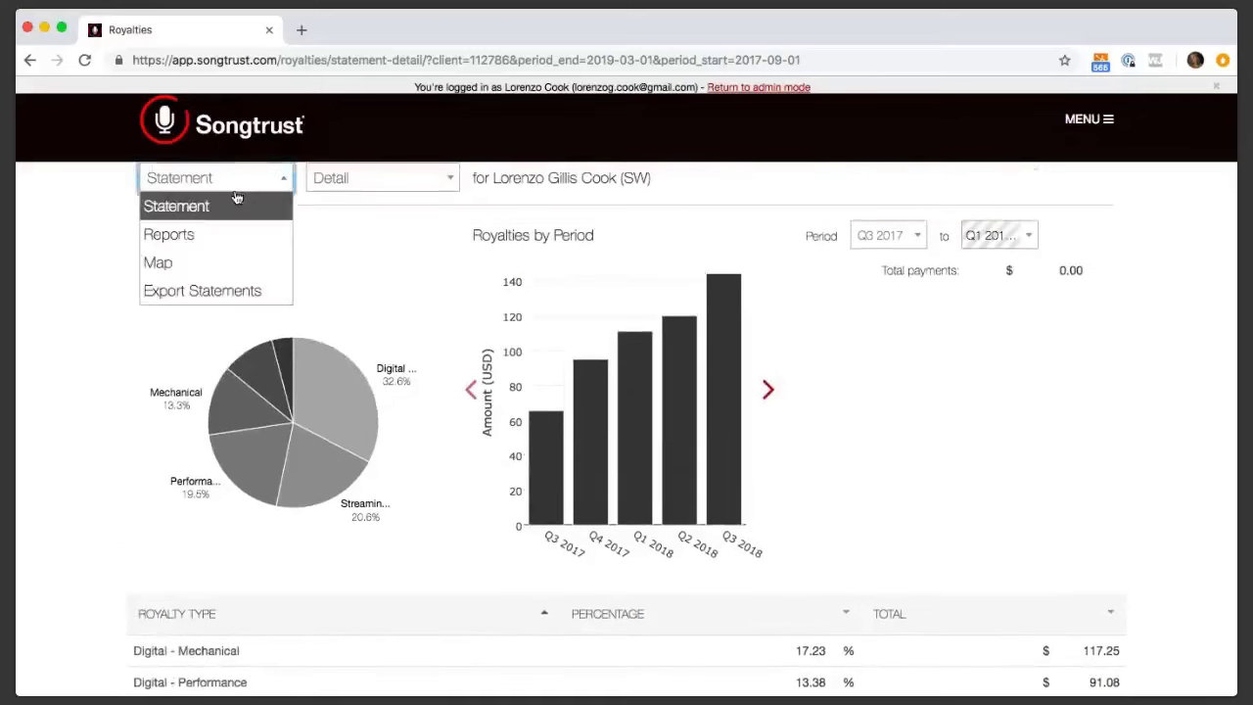
click(233, 236)
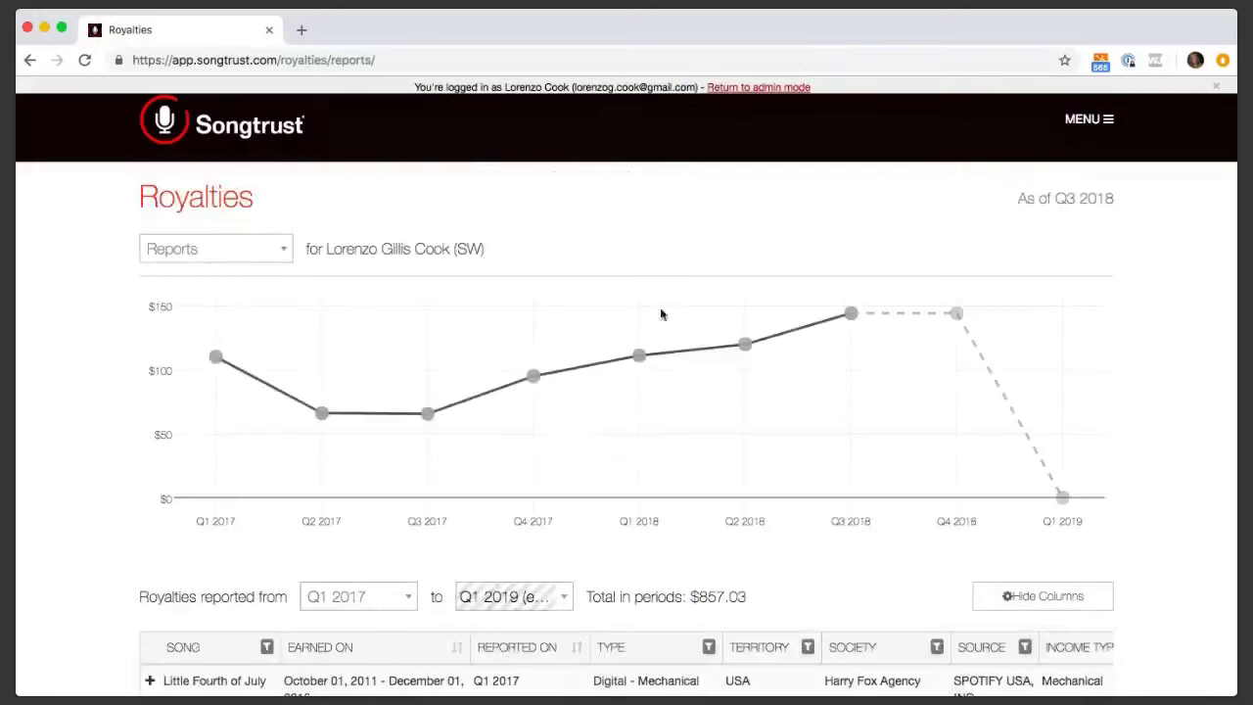
Step: Set the end of the reported royalties period to Q2 2018
scroll(79, 550, down, 1)
scroll(79, 550, left, 2)
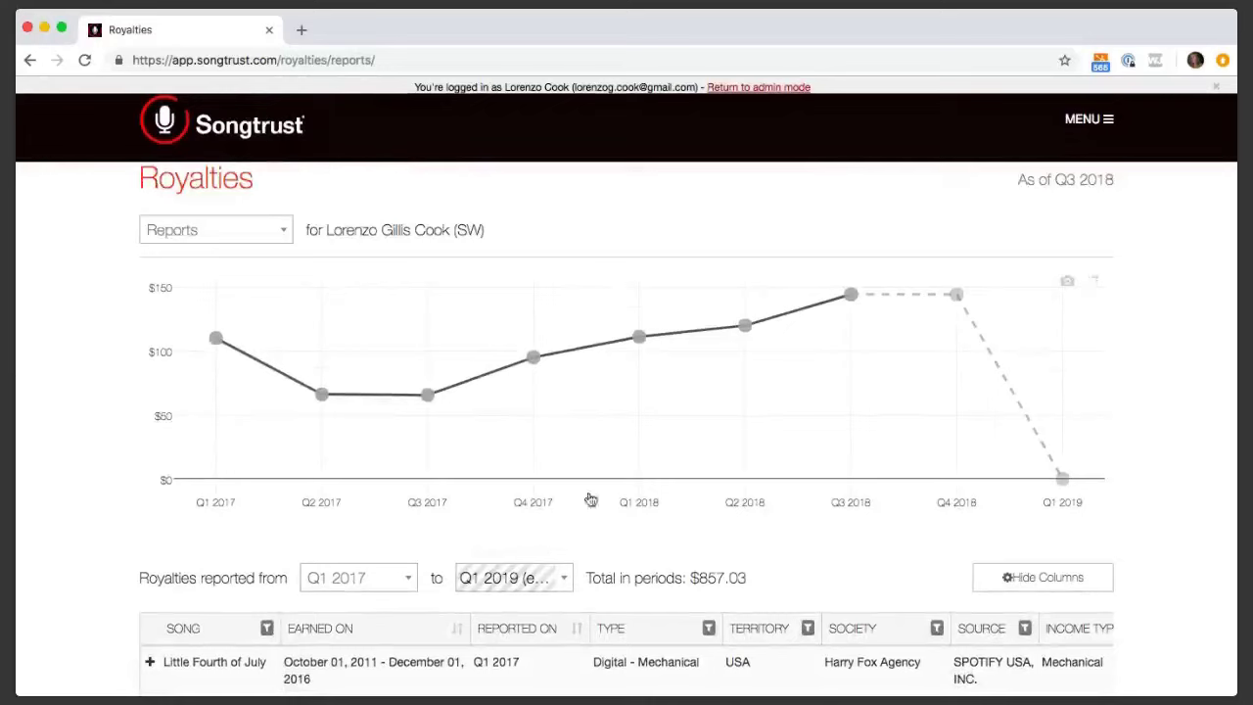
click(526, 578)
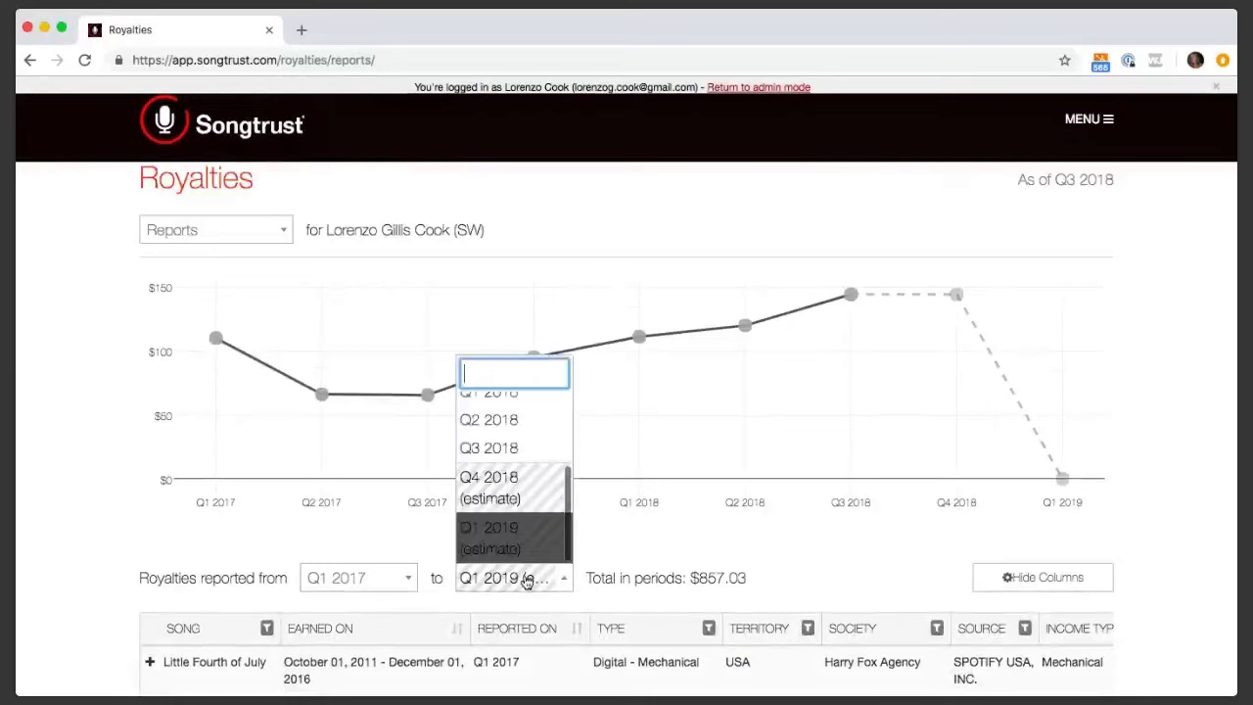
click(531, 419)
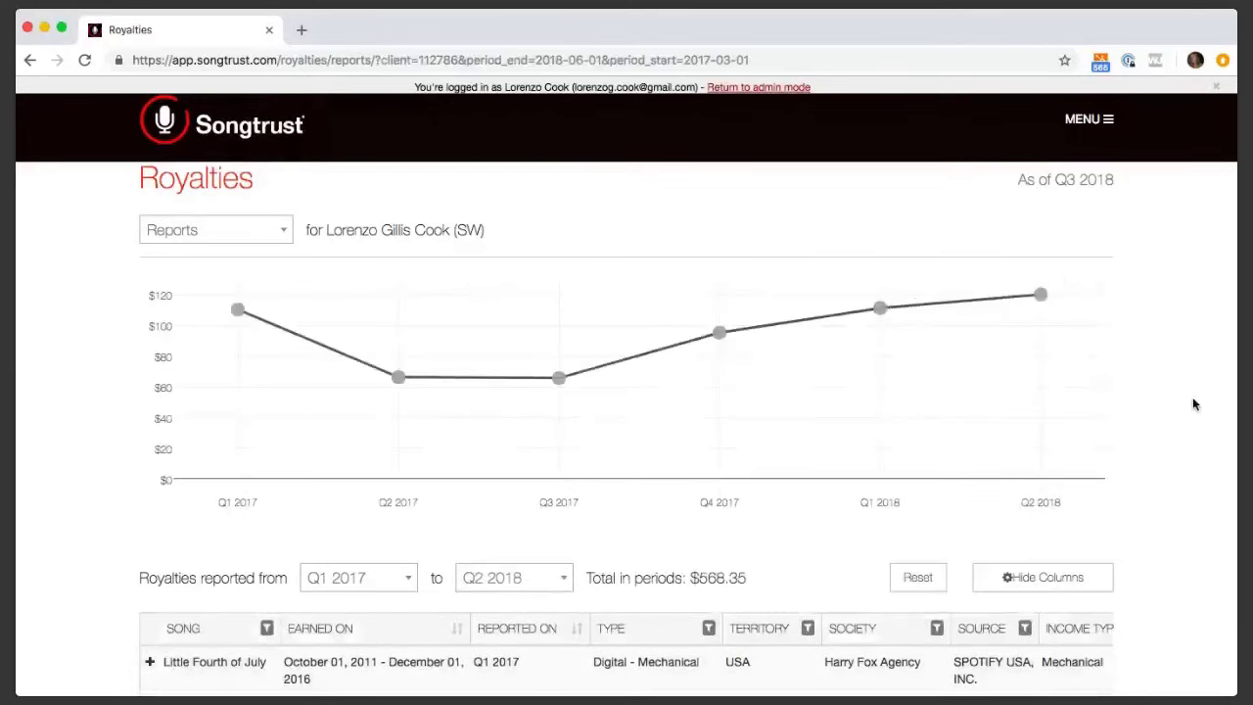
Step: Examine the per-song royalty report table down to the top-earning summary row
scroll(1192, 401, down, 1)
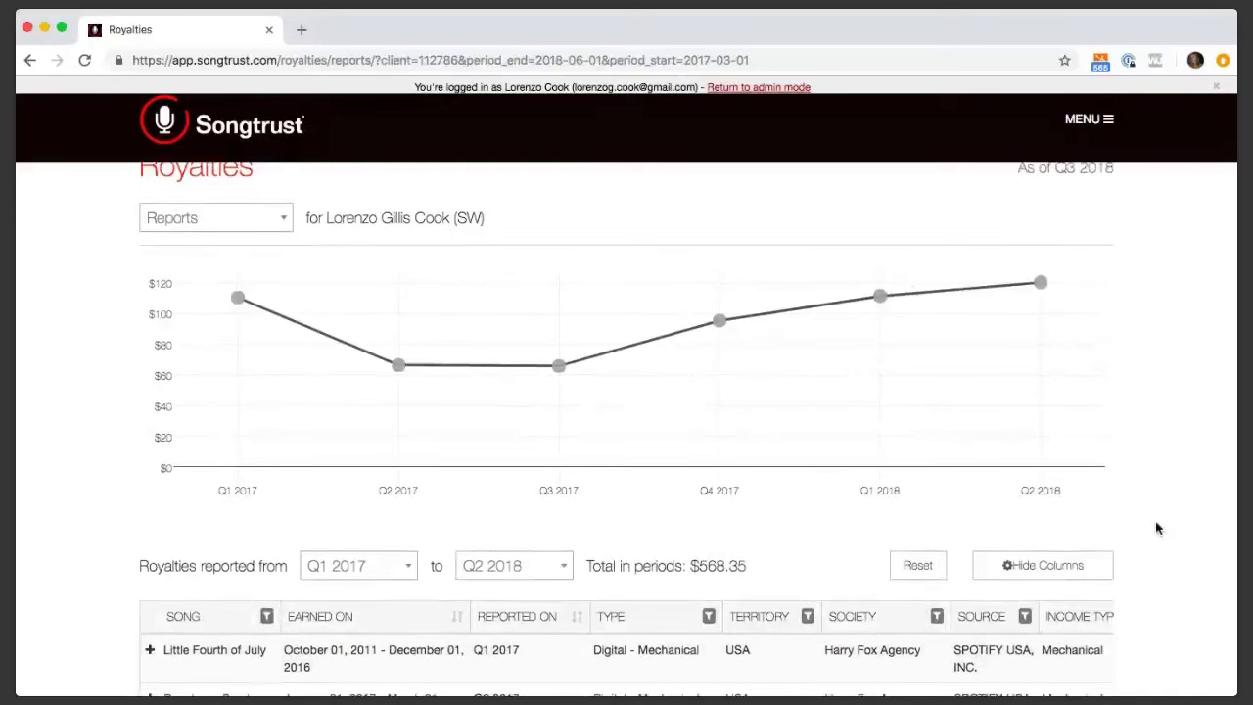
scroll(1157, 528, down, 3)
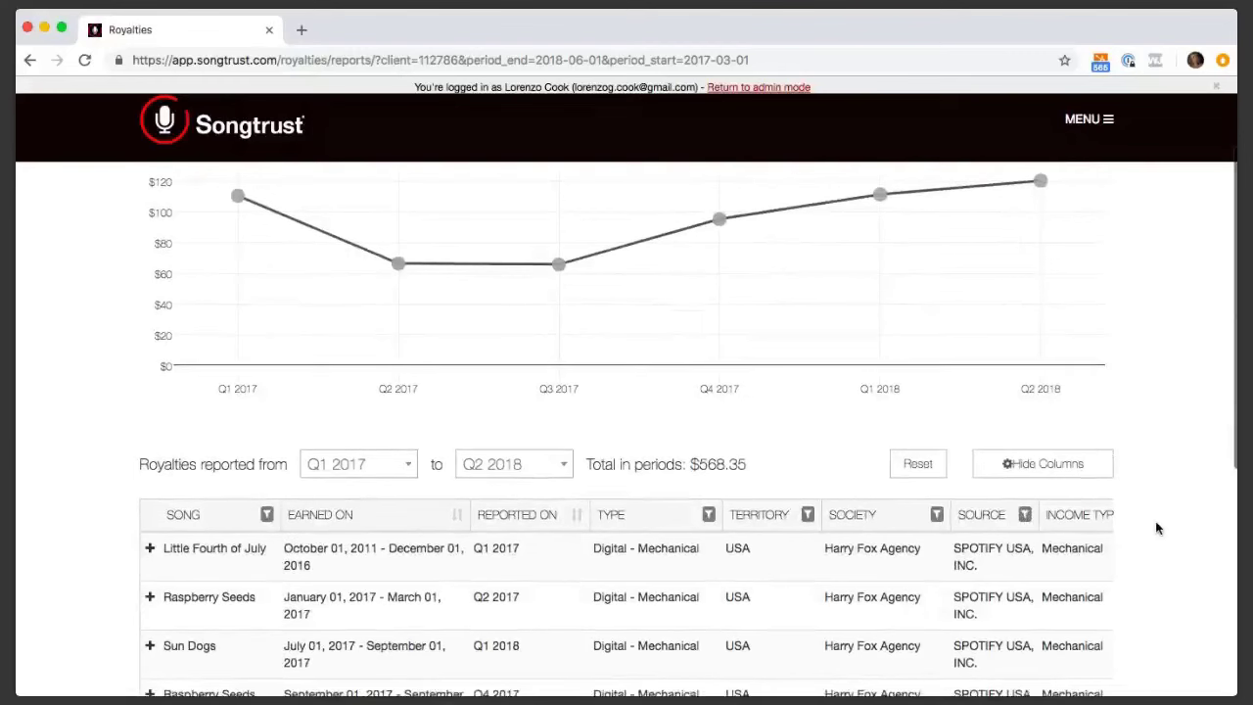
scroll(1157, 529, down, 8)
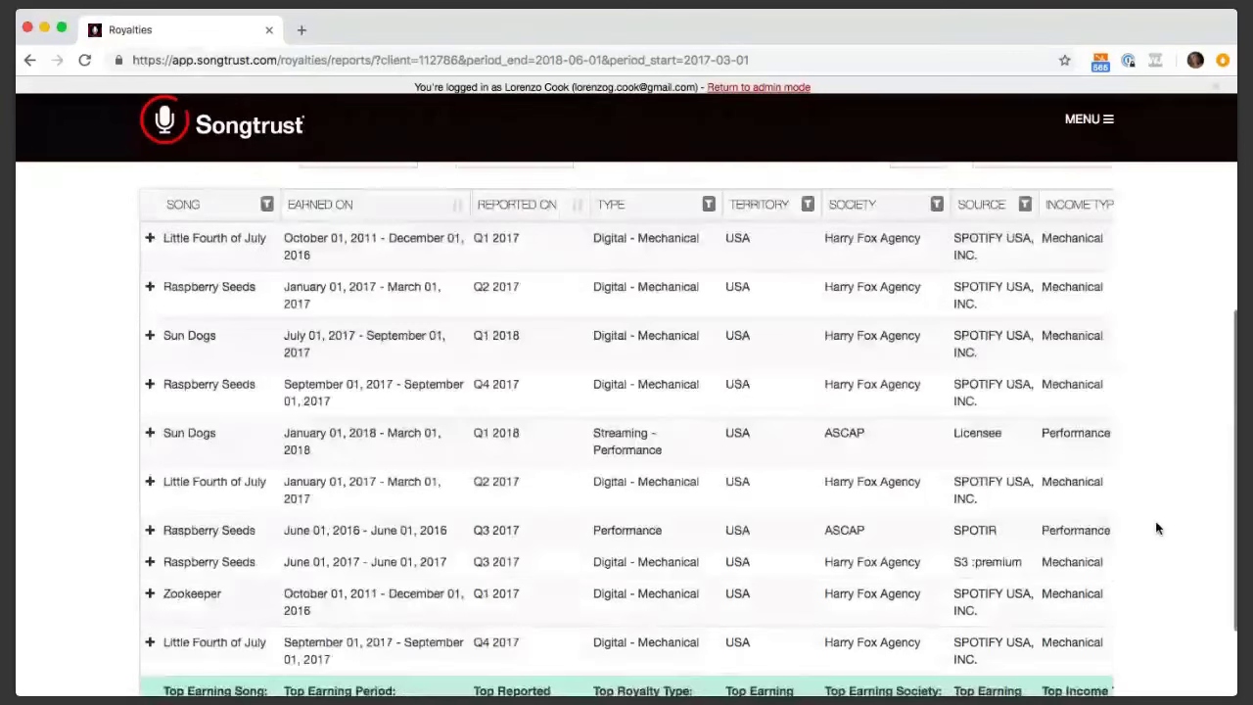
scroll(1157, 529, up, 1)
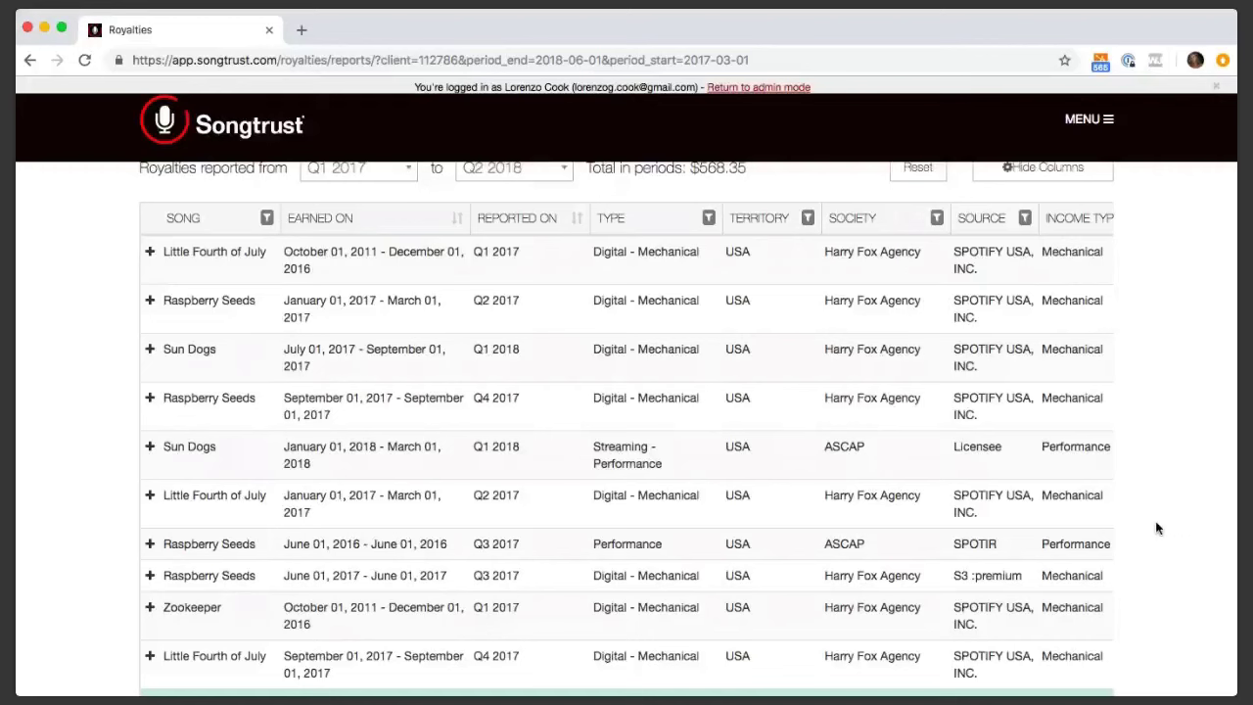
scroll(1156, 529, down, 2)
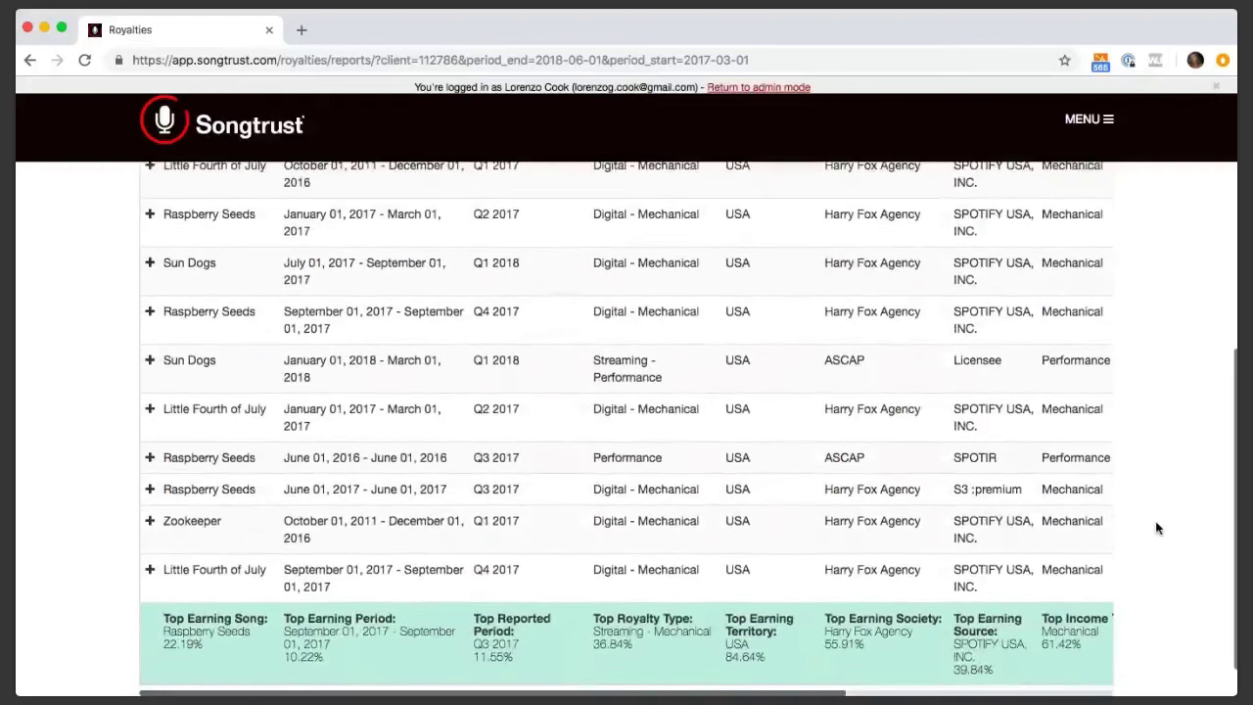
Step: Look through the territories available for filtering the royalty report, from Austria to US, without applying a filter
scroll(1156, 529, up, 3)
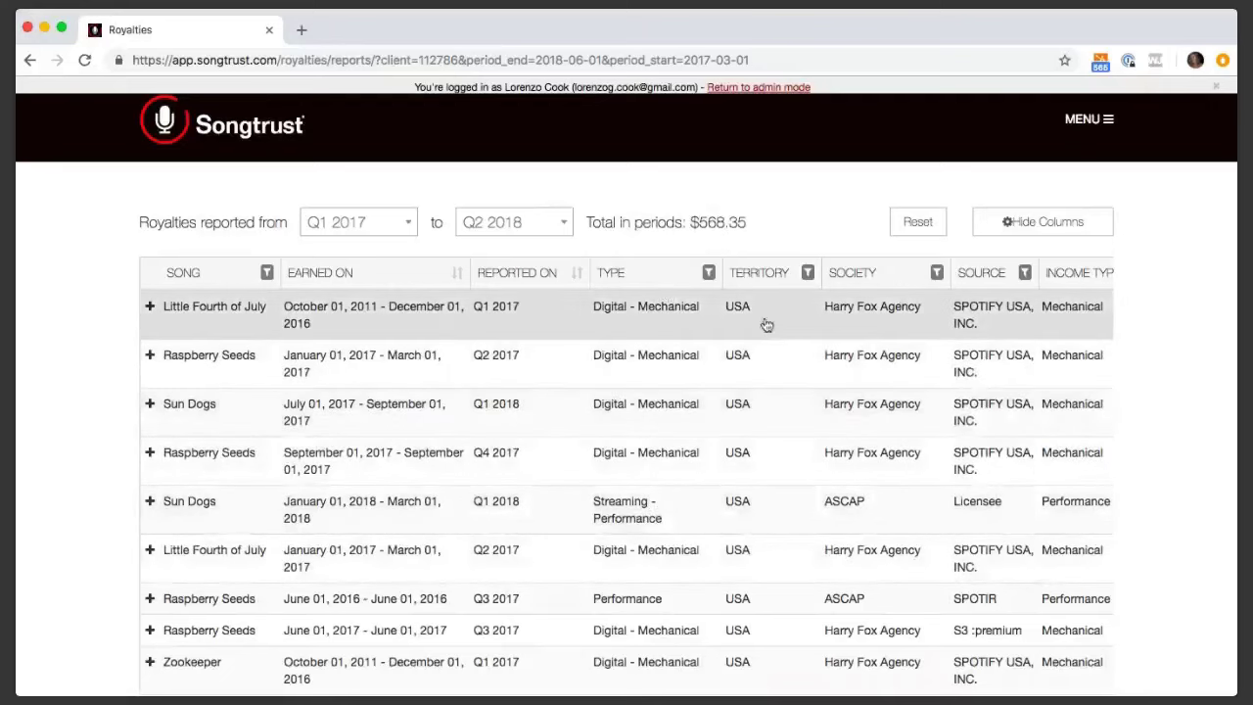
click(807, 273)
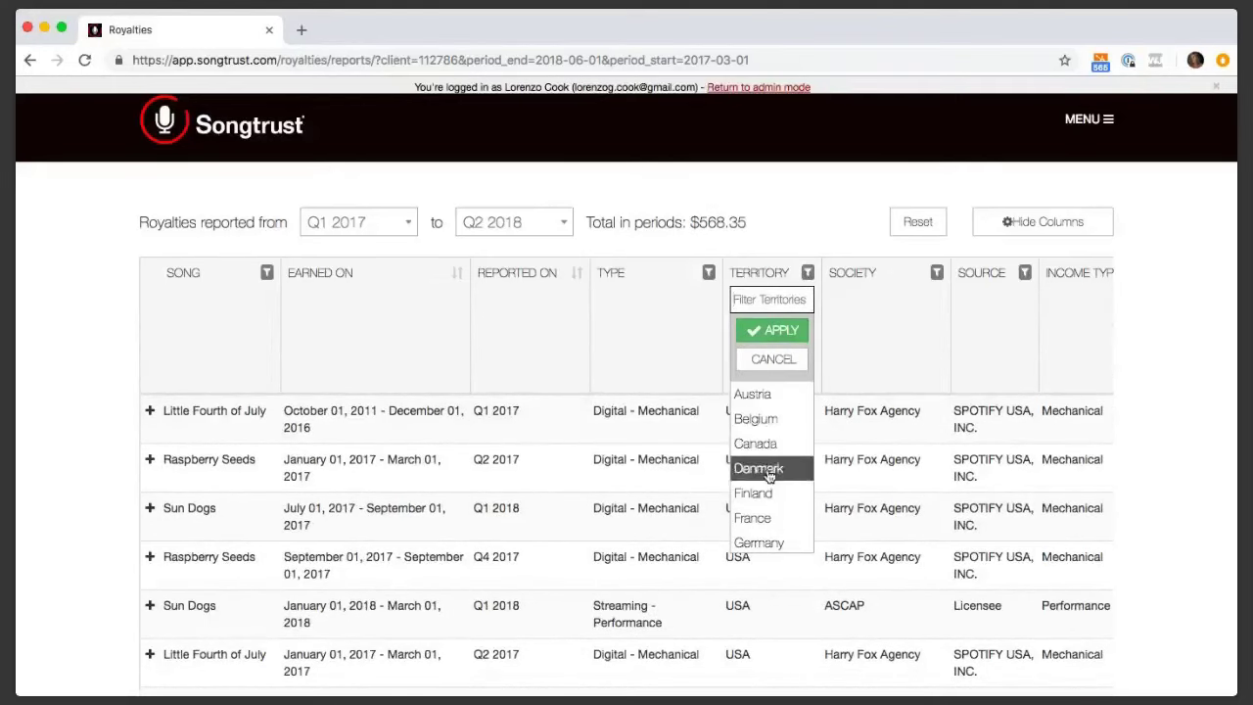
scroll(768, 511, down, 3)
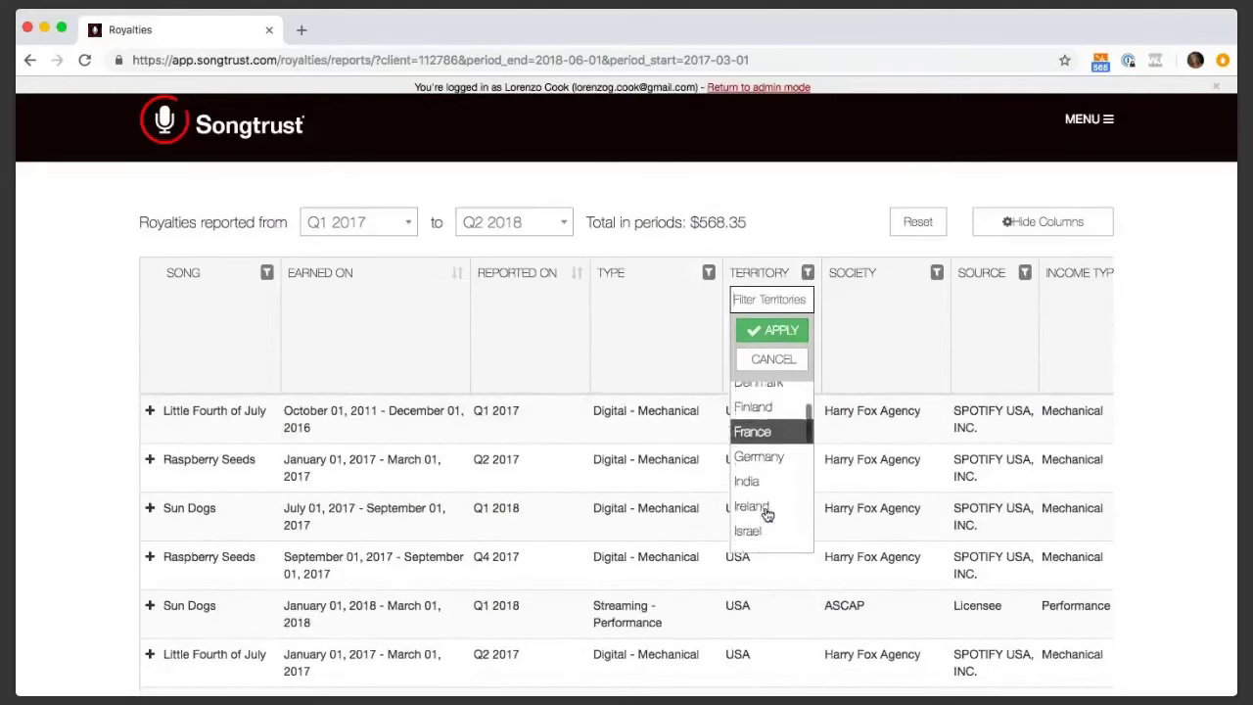
scroll(768, 513, down, 4)
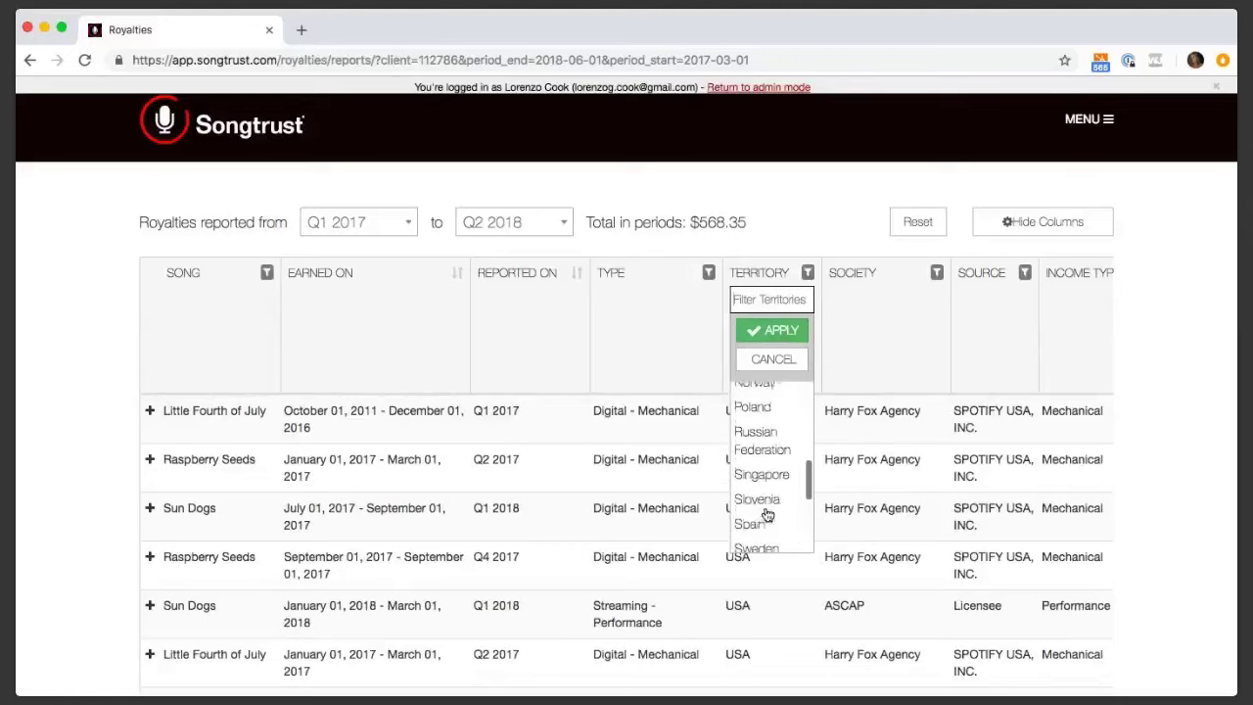
scroll(769, 515, down, 4)
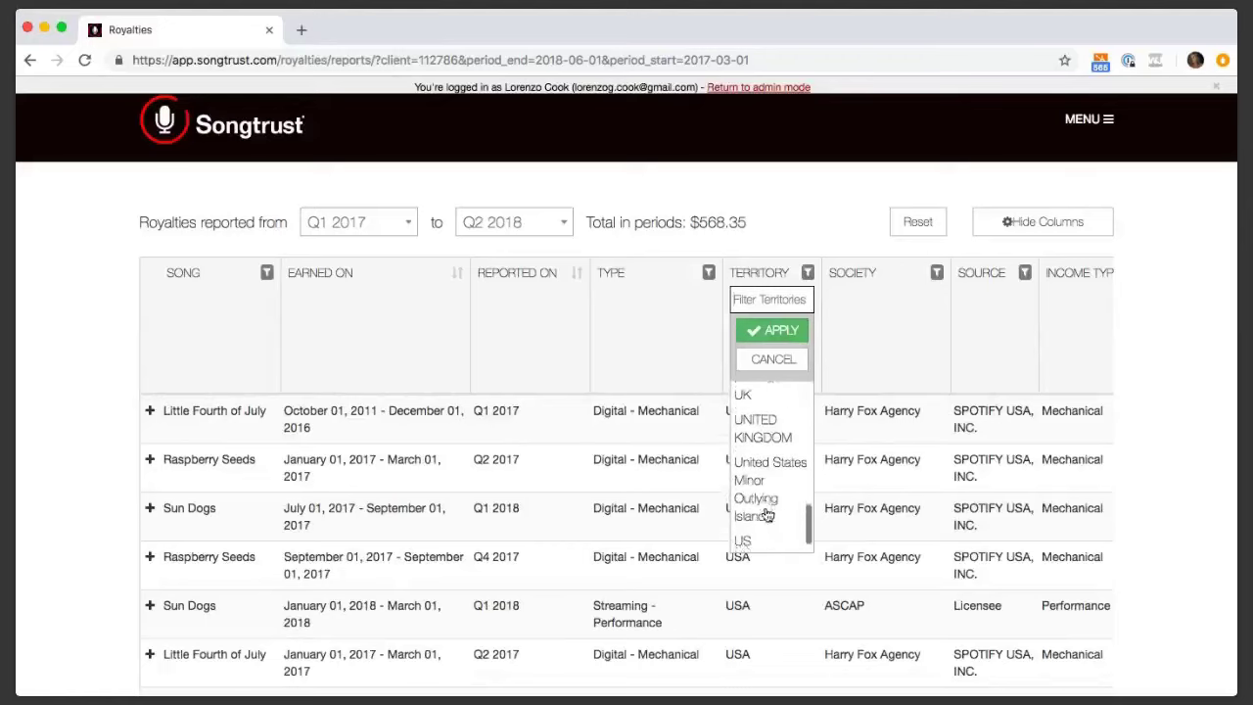
click(782, 225)
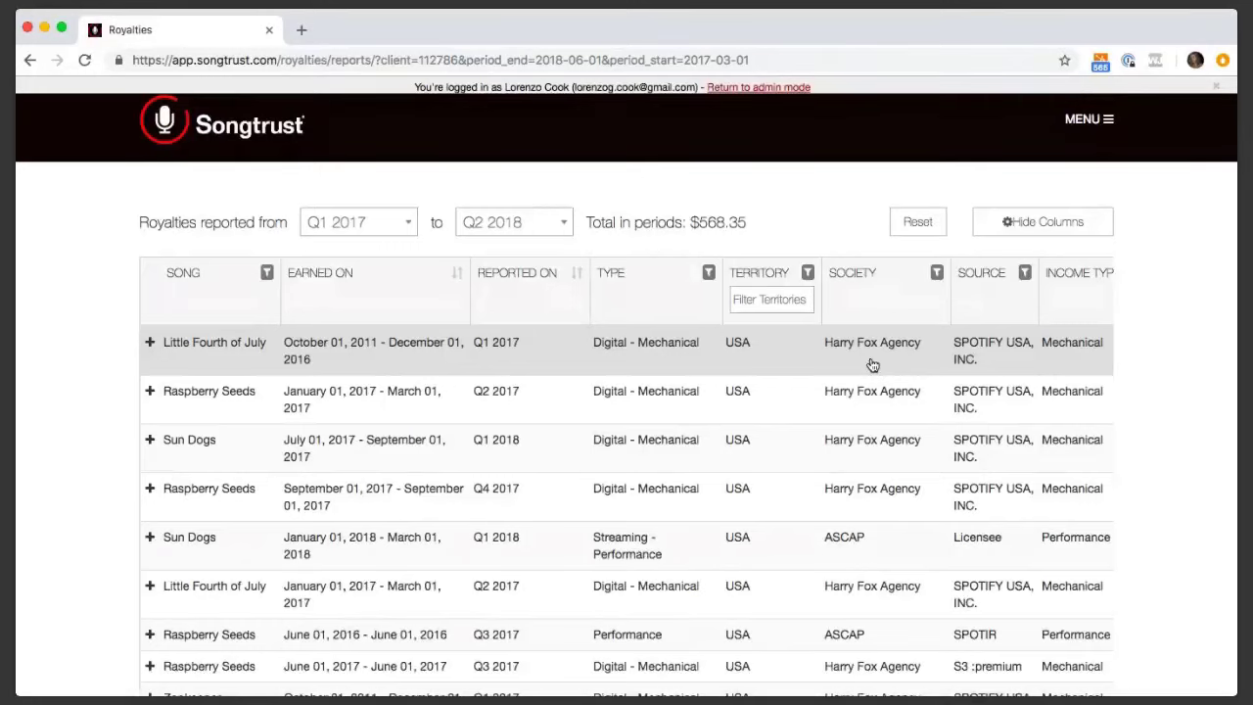
Step: Look through the societies available for filtering the royalty report, from ACUM to YouTube, without applying a filter
click(937, 272)
click(886, 299)
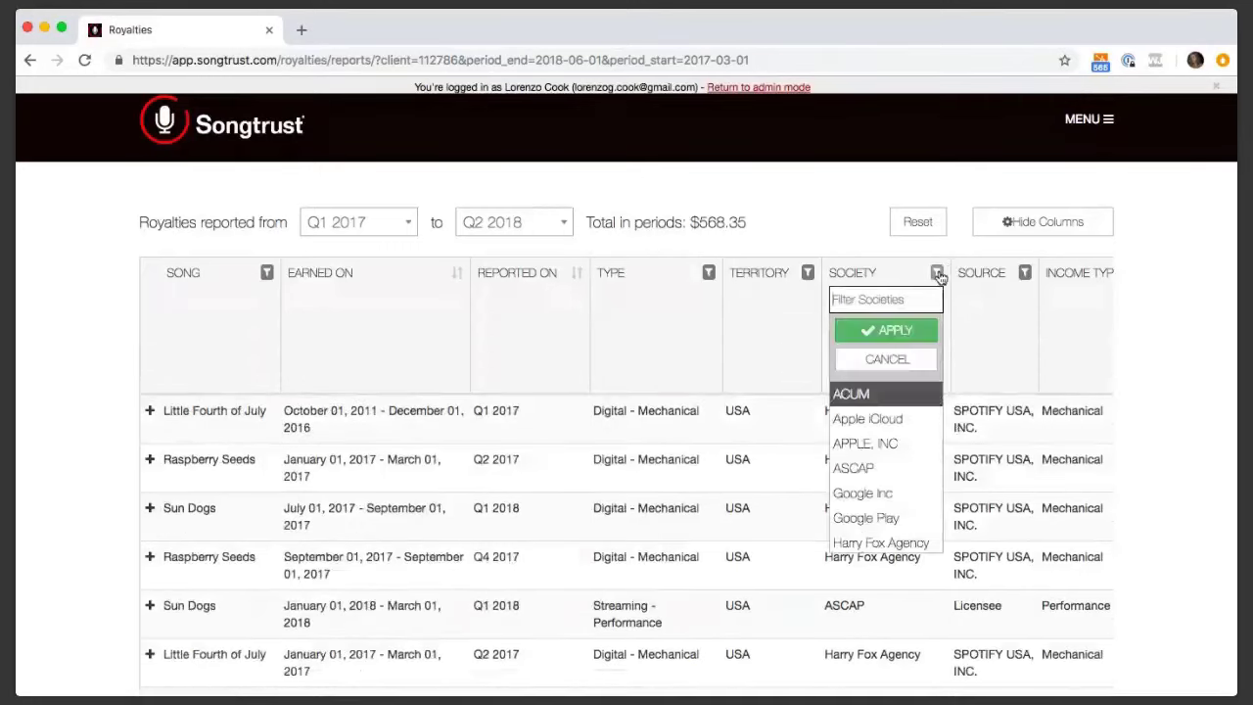
scroll(893, 494, down, 4)
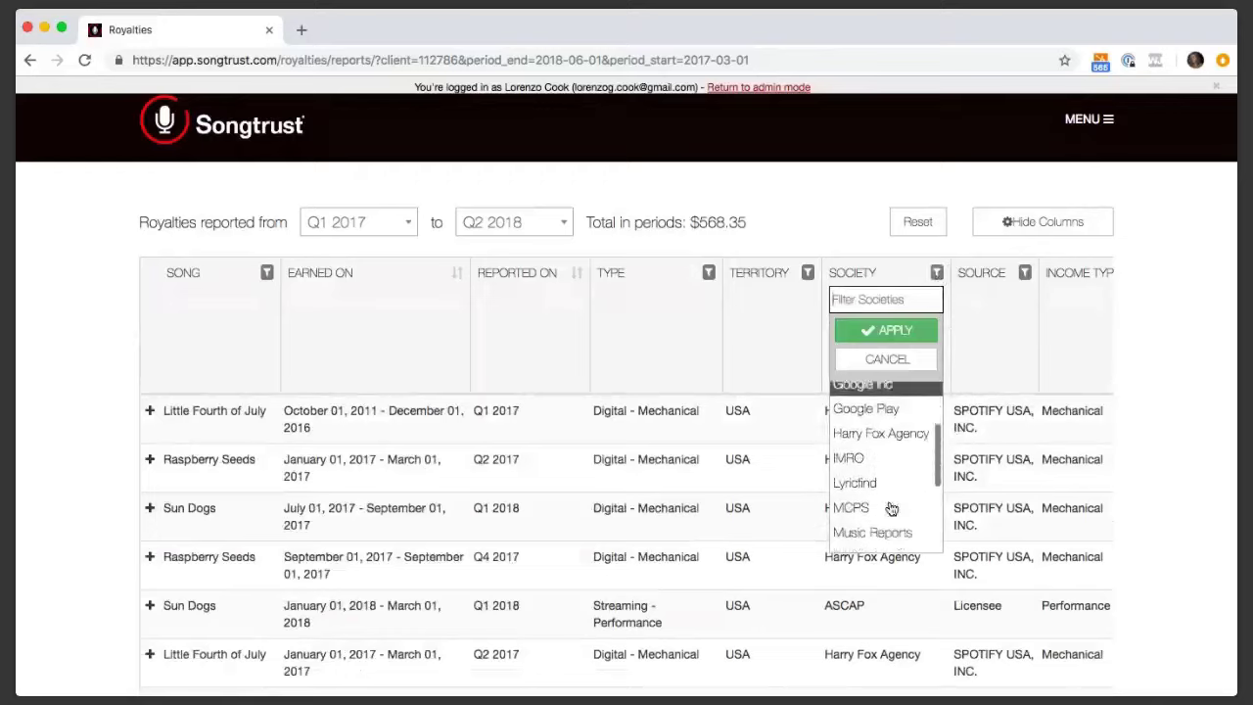
scroll(891, 509, down, 4)
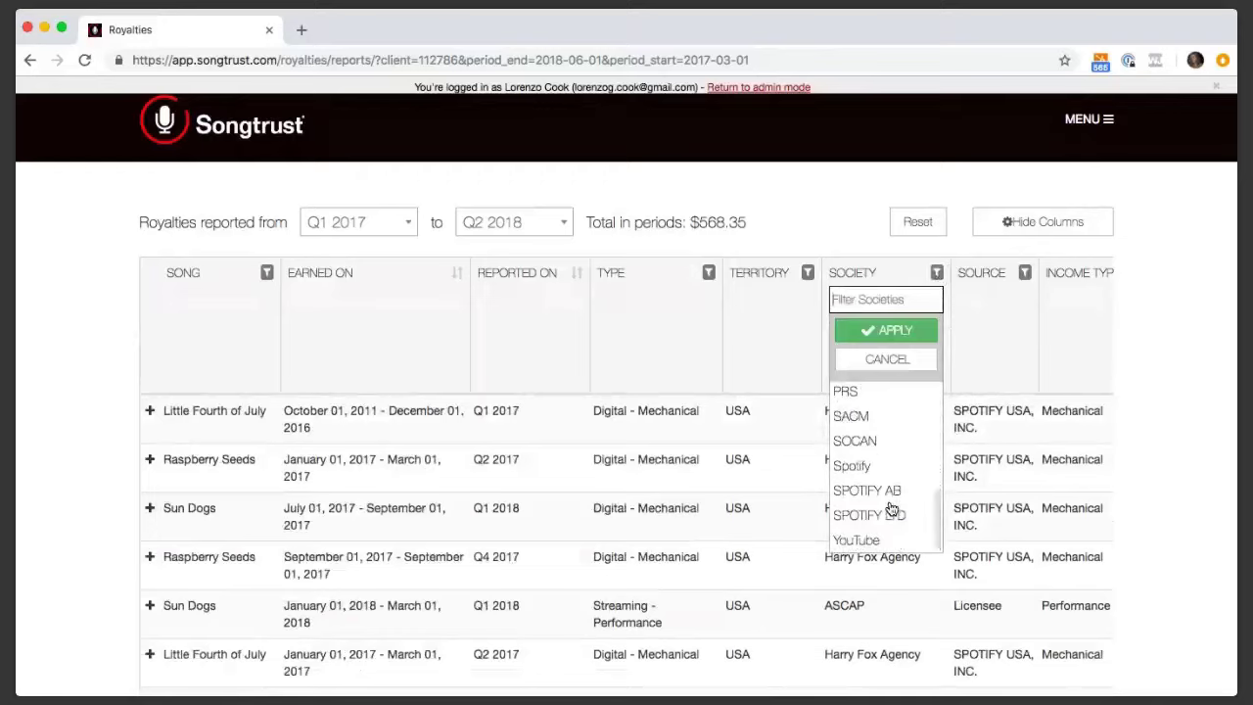
scroll(893, 509, up, 8)
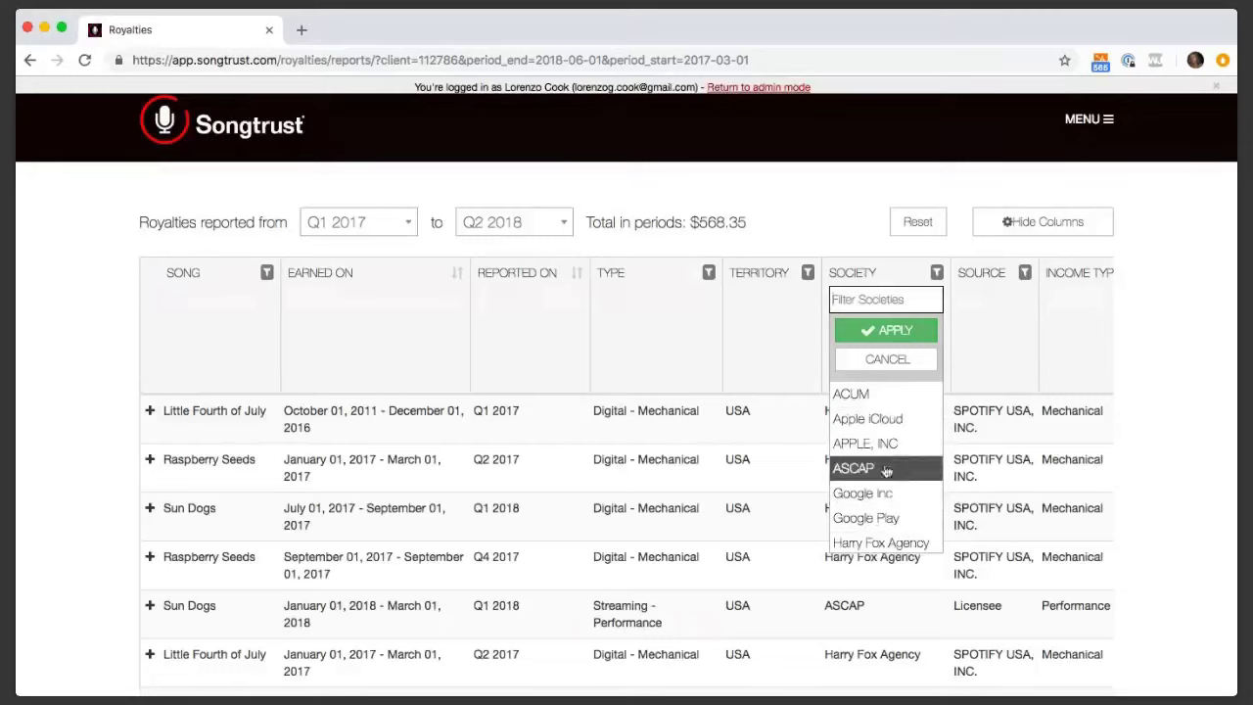
click(828, 213)
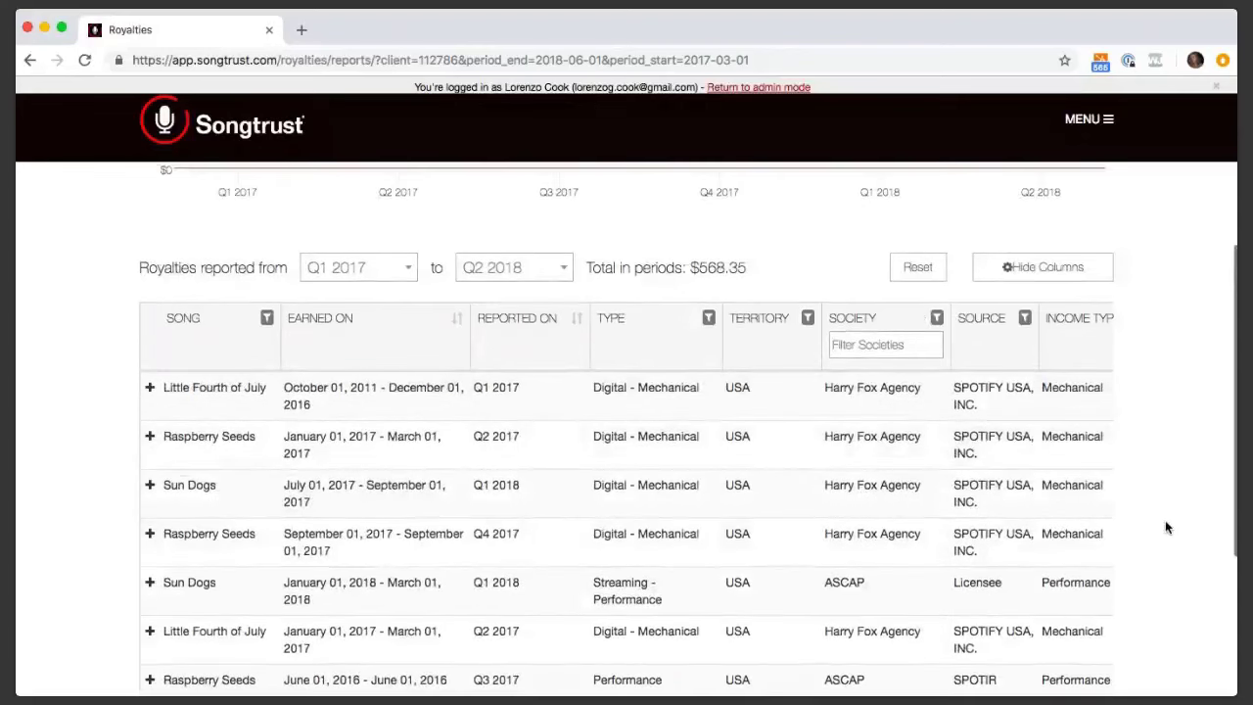
Step: Examine the report table's income type group, amount received and amount earned columns together with the top-earning summary row
scroll(1165, 523, down, 3)
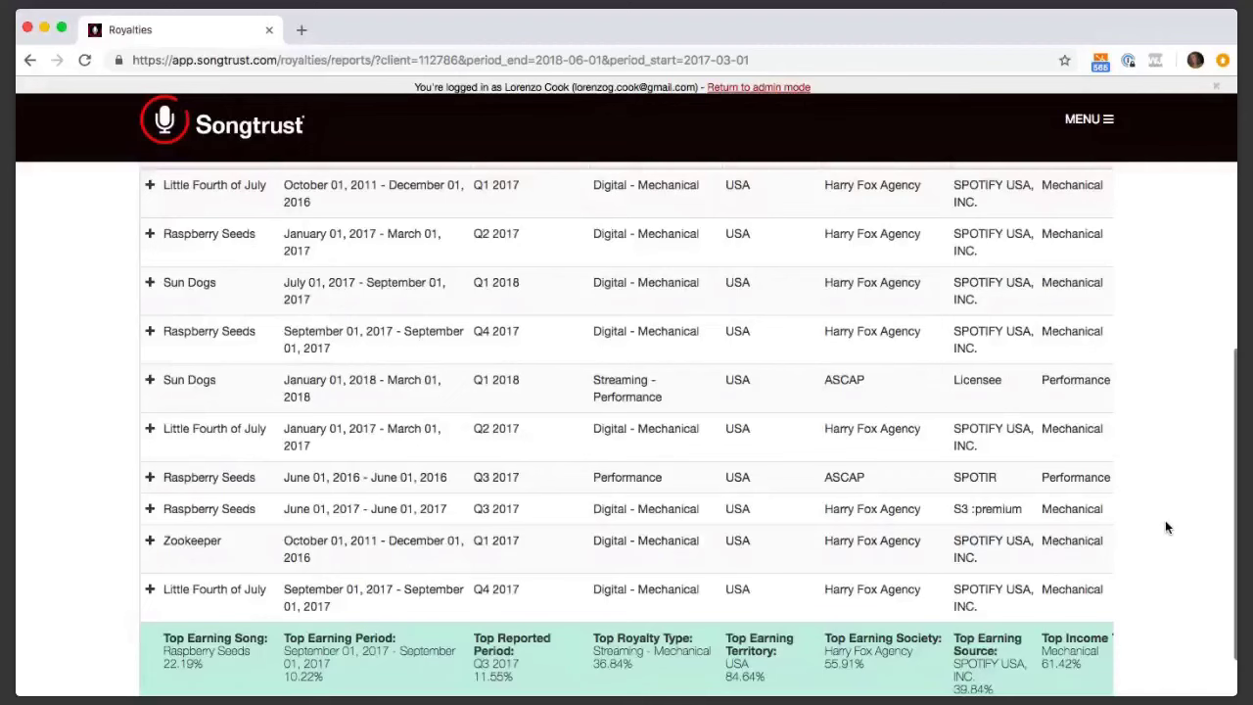
scroll(1164, 527, down, 2)
scroll(925, 631, right, 5)
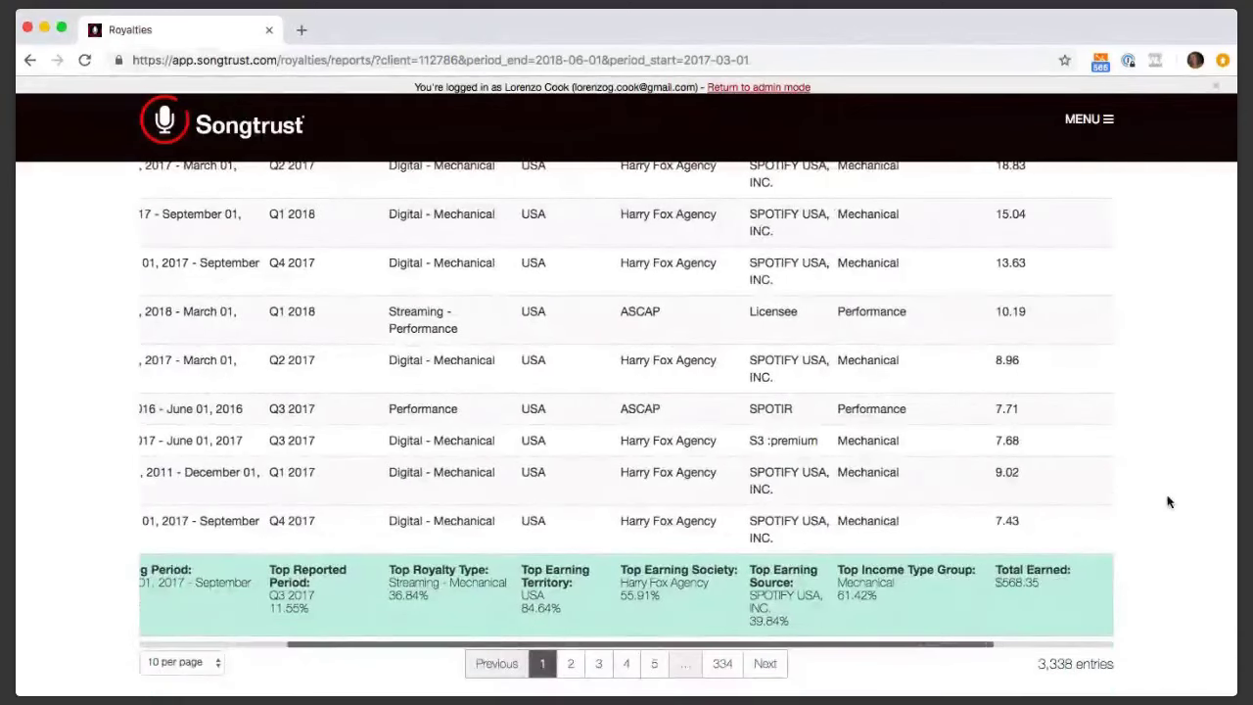
scroll(1168, 502, up, 3)
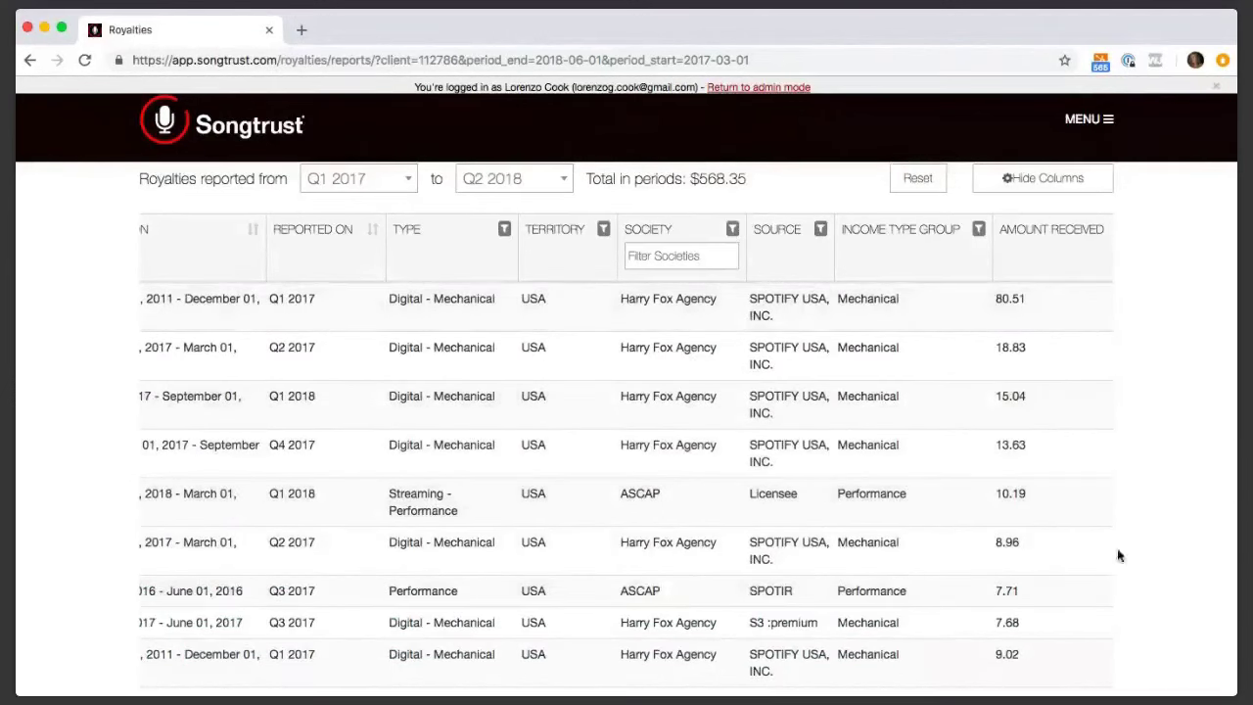
scroll(1121, 565, down, 1)
scroll(1123, 572, down, 4)
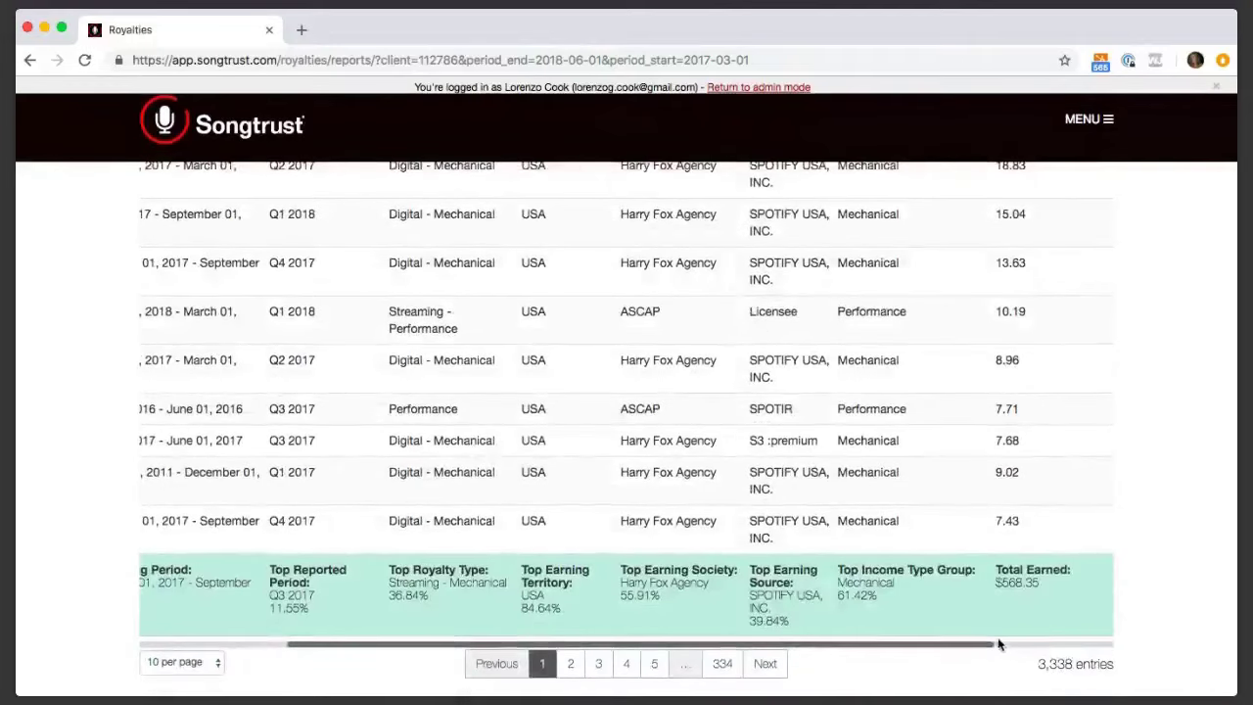
drag(986, 646, 1007, 643)
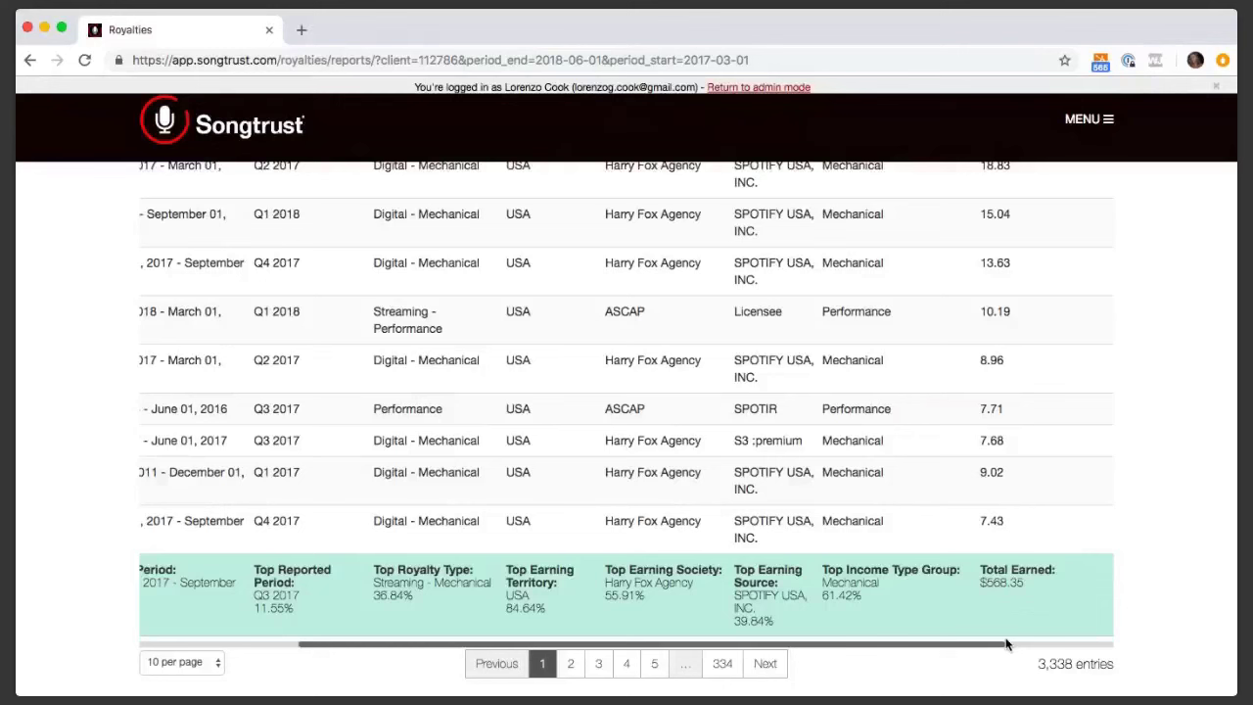
scroll(1008, 643, up, 4)
scroll(1007, 643, right, 2)
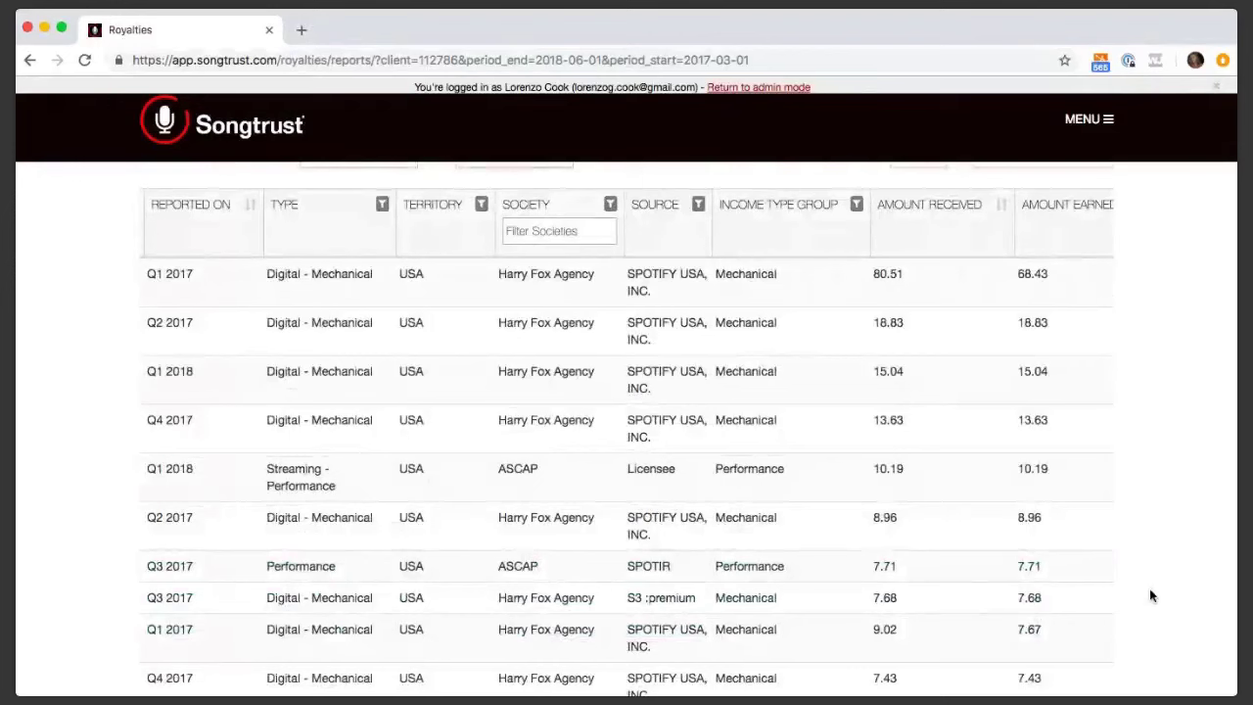
scroll(1150, 596, down, 4)
scroll(1053, 648, left, 1)
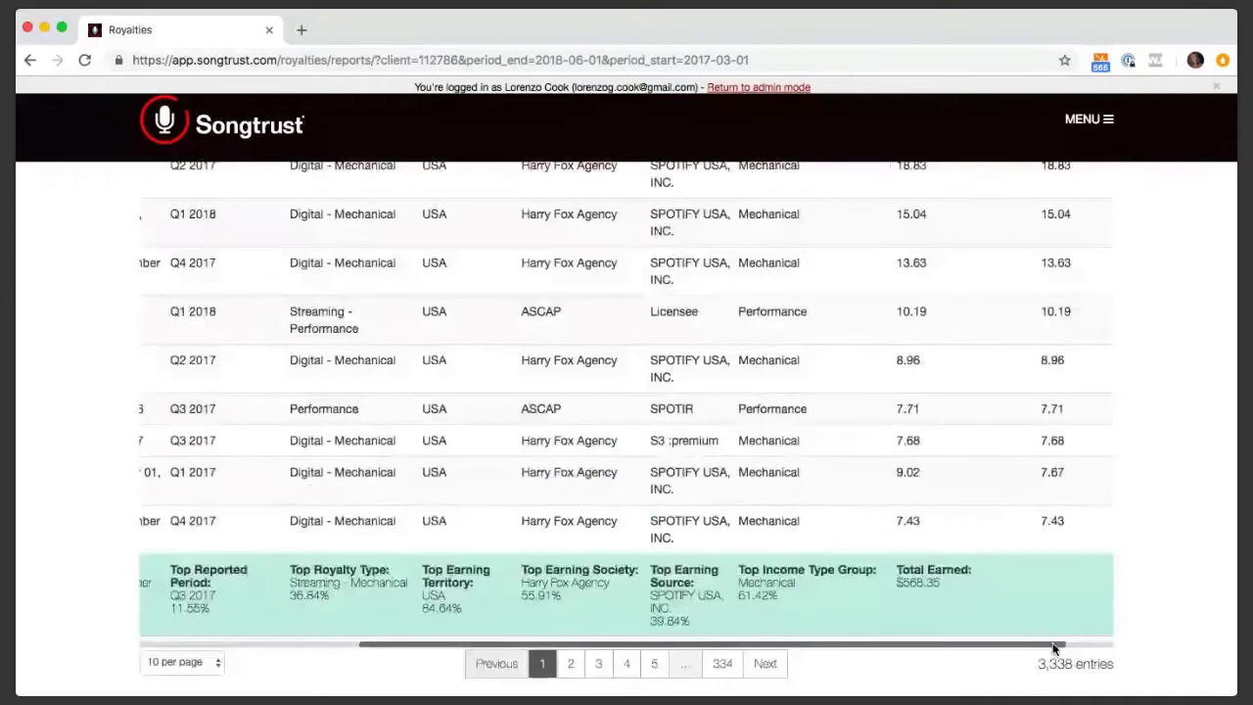
drag(1053, 648, 833, 655)
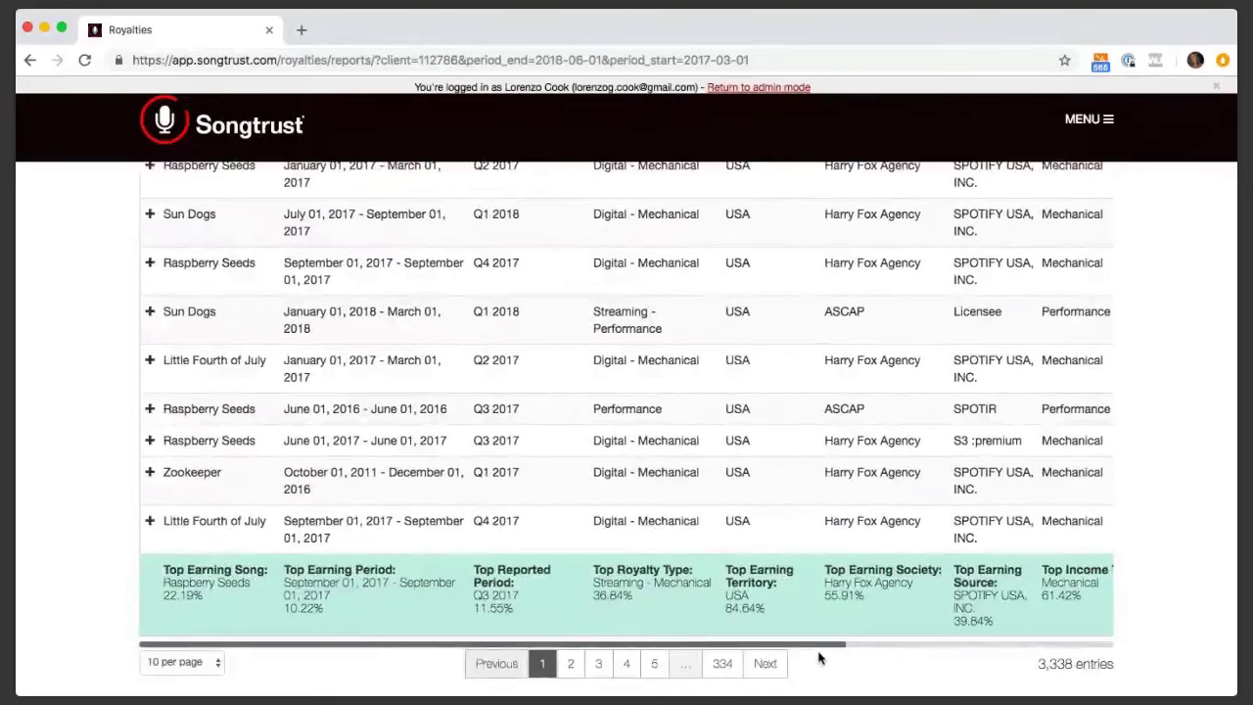
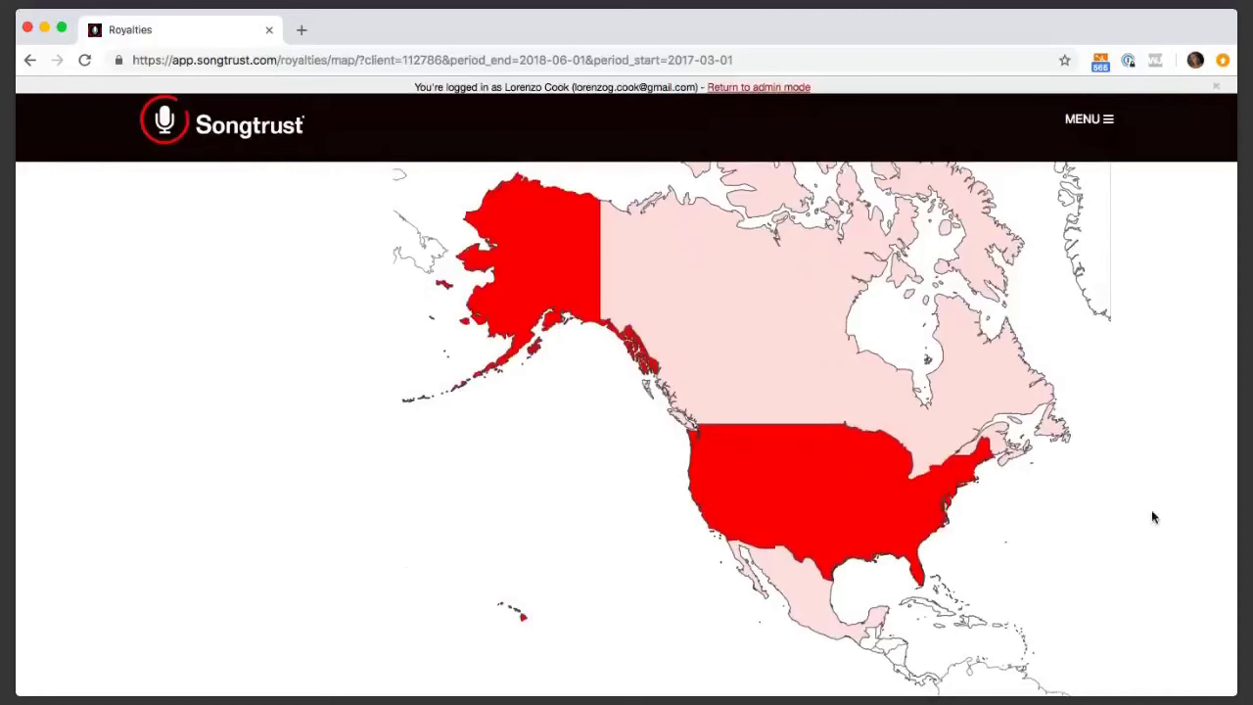
Step: Set the royalties map's region to World and inspect the shaded countries, including India
scroll(1152, 517, up, 5)
scroll(1152, 517, up, 2)
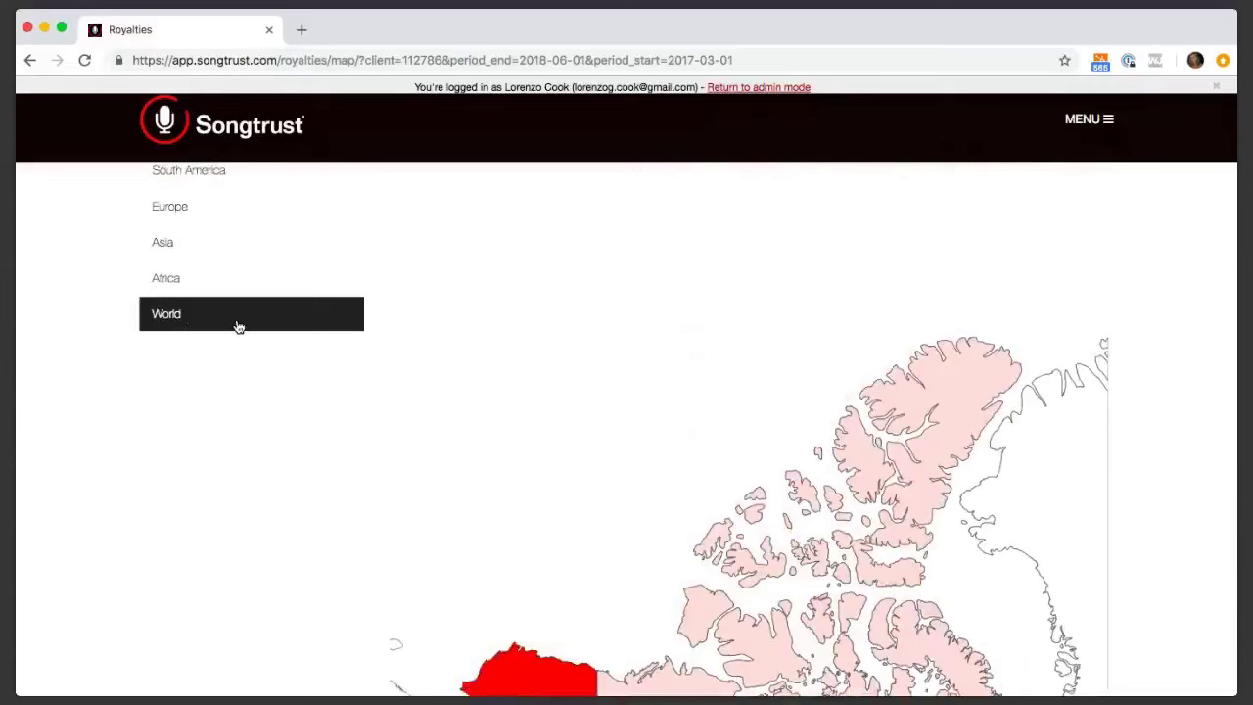
click(237, 327)
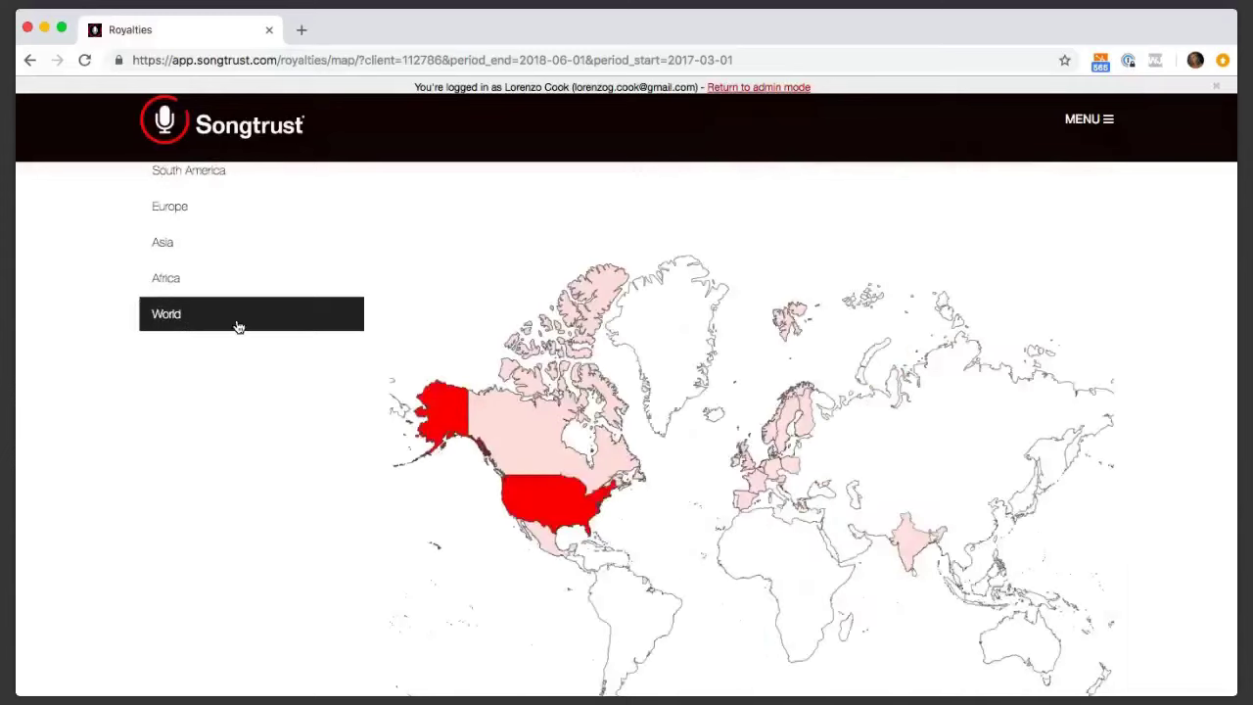
mouse_move(529, 329)
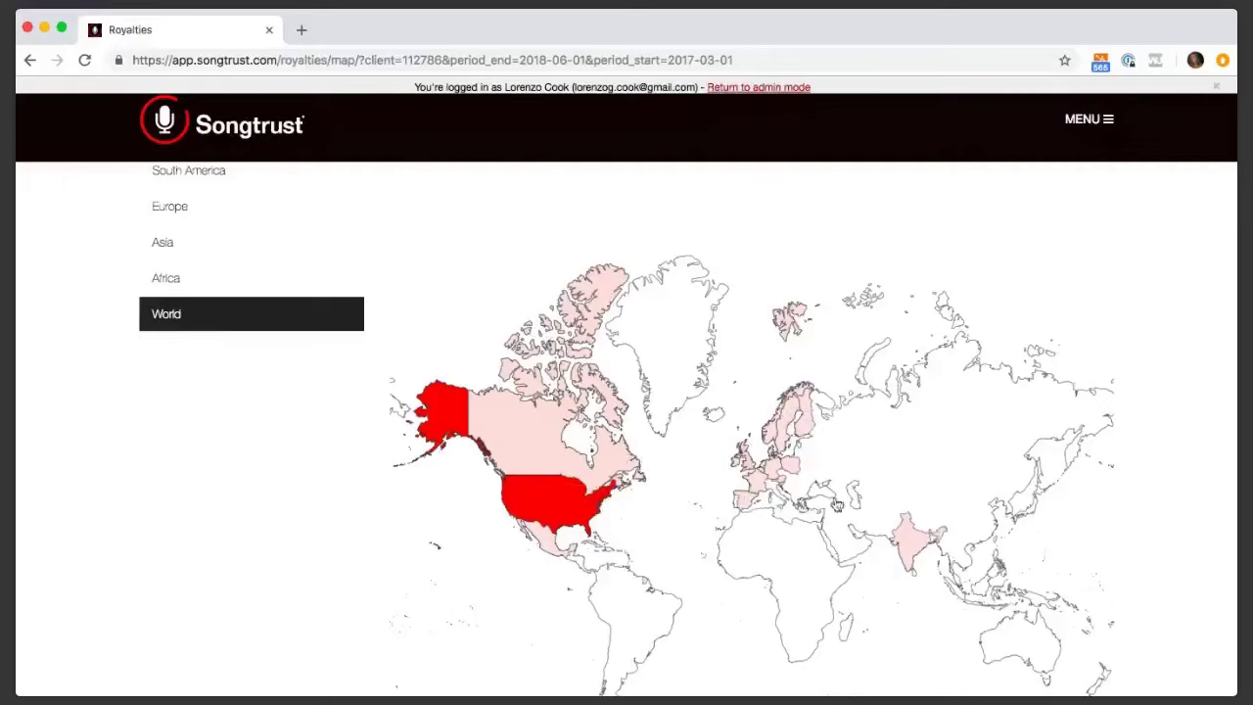
mouse_move(908, 556)
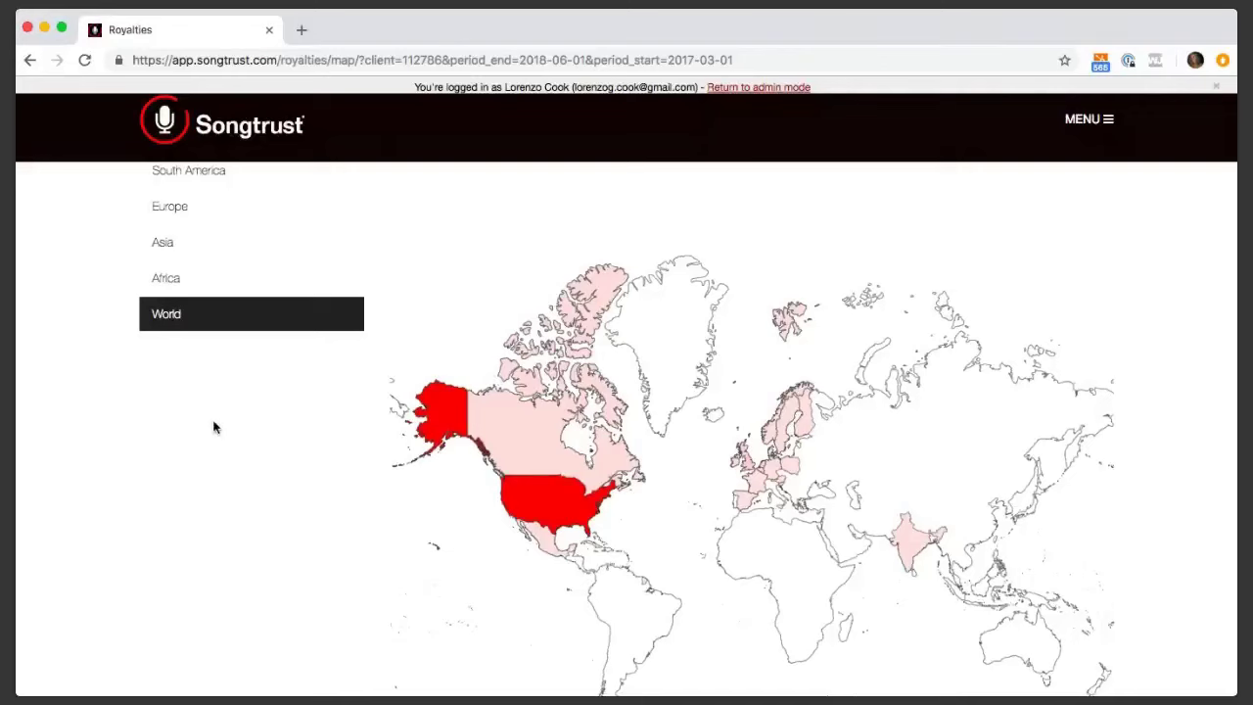
Step: Switch the royalties page from Map to Export Statements
scroll(216, 427, up, 3)
click(168, 252)
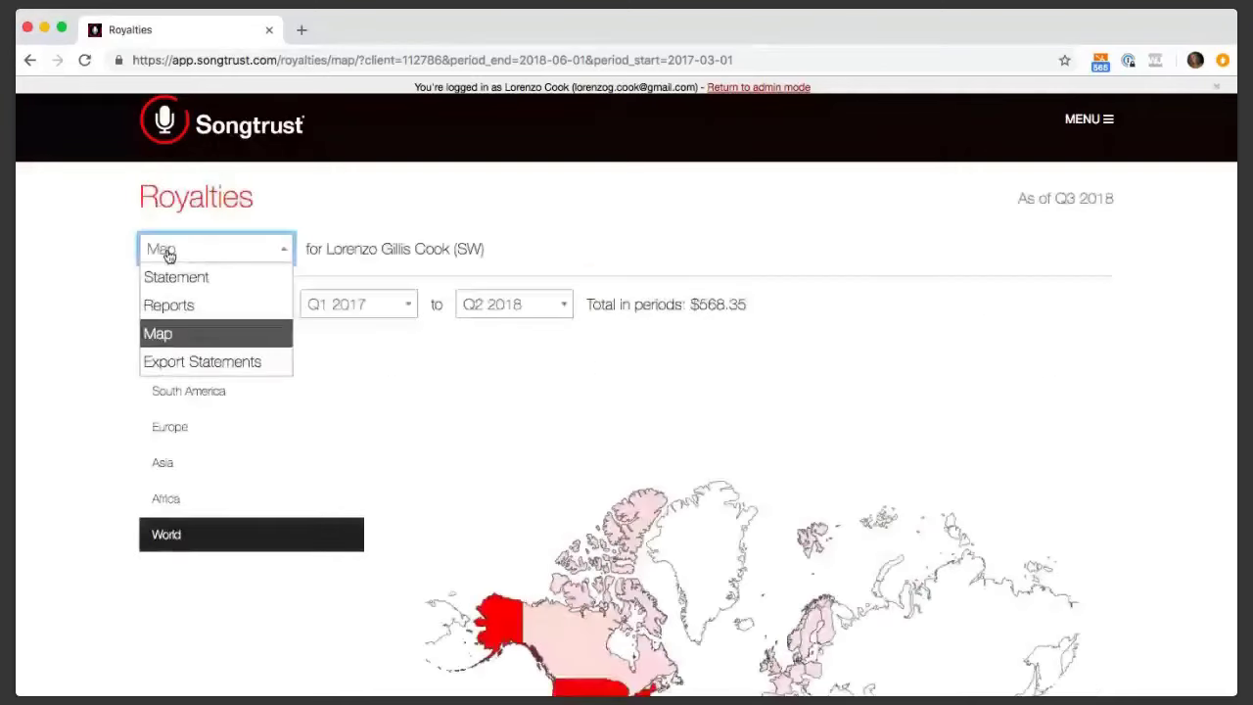
click(202, 361)
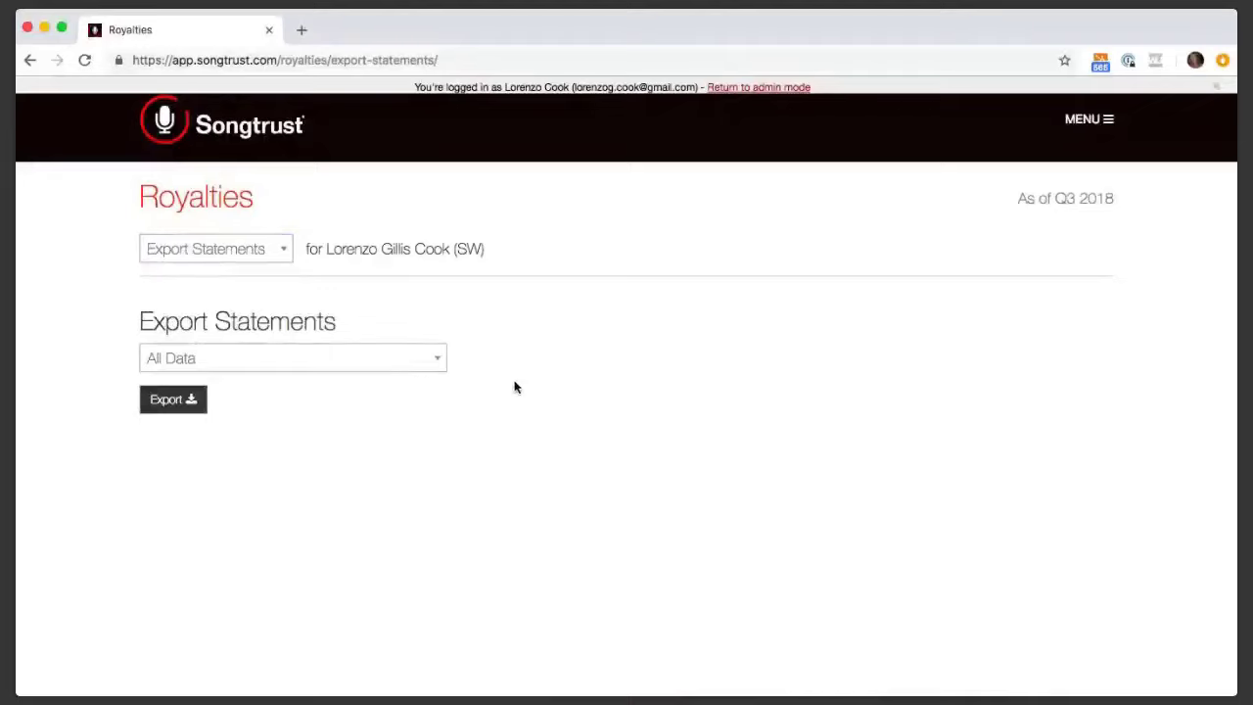
Step: Set the statement export scope to Song and view the list of songs without choosing one
click(379, 362)
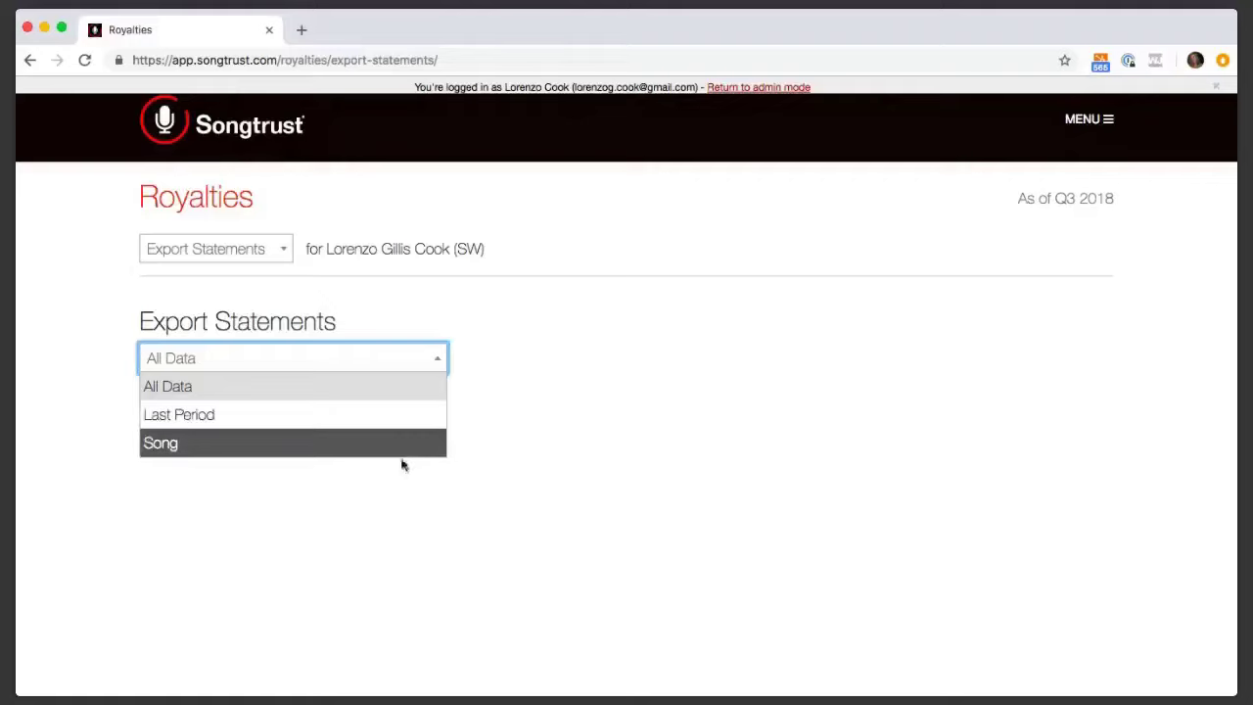
click(402, 447)
click(387, 418)
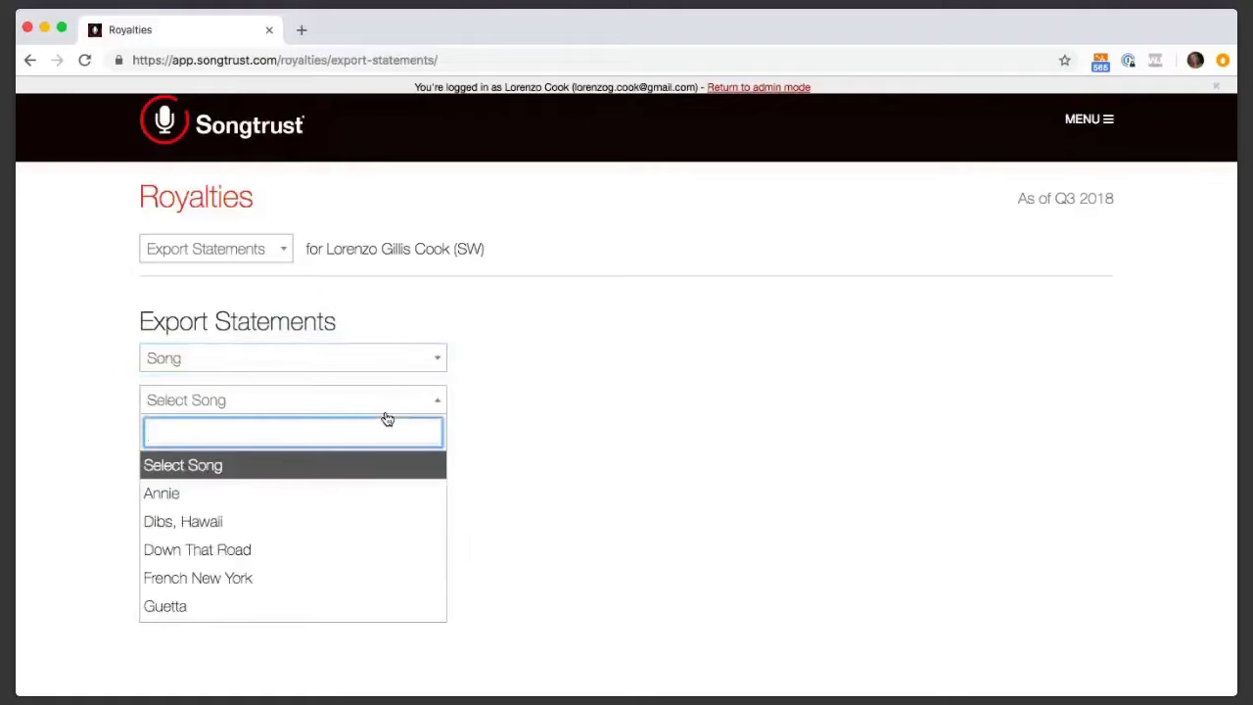
click(548, 421)
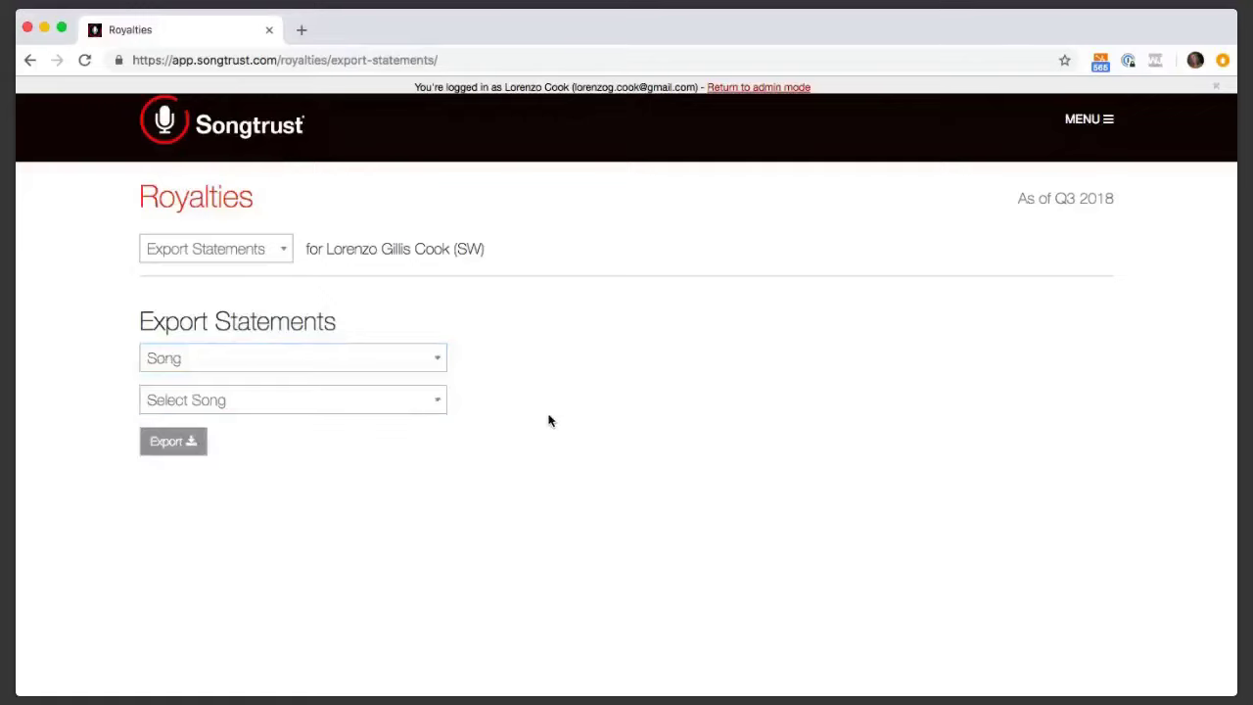